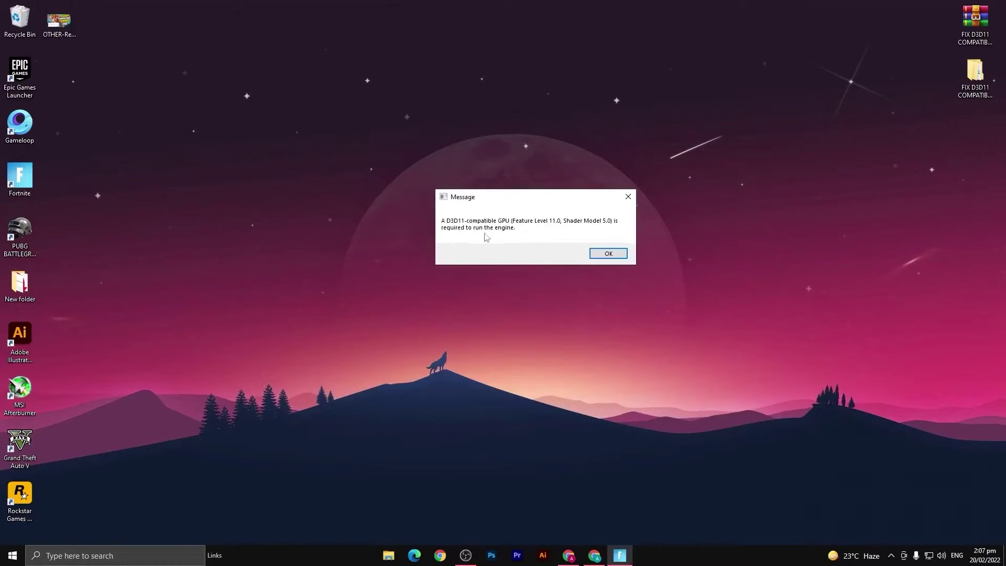
Dismiss the D3D11-compatible GPU error message and move the FIX D3D11 archive and folder to the middle of the desktop.
{"action": "left_click", "coordinate": [619, 255]}
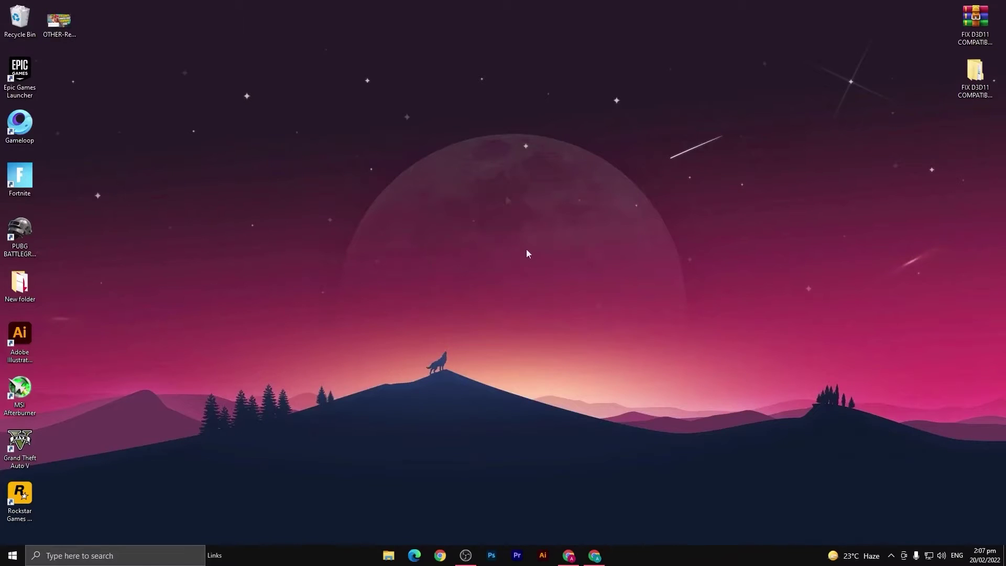
{"action": "left_click_drag", "start_coordinate": [923, 21], "coordinate": [578, 181]}
{"action": "left_click", "coordinate": [545, 240]}
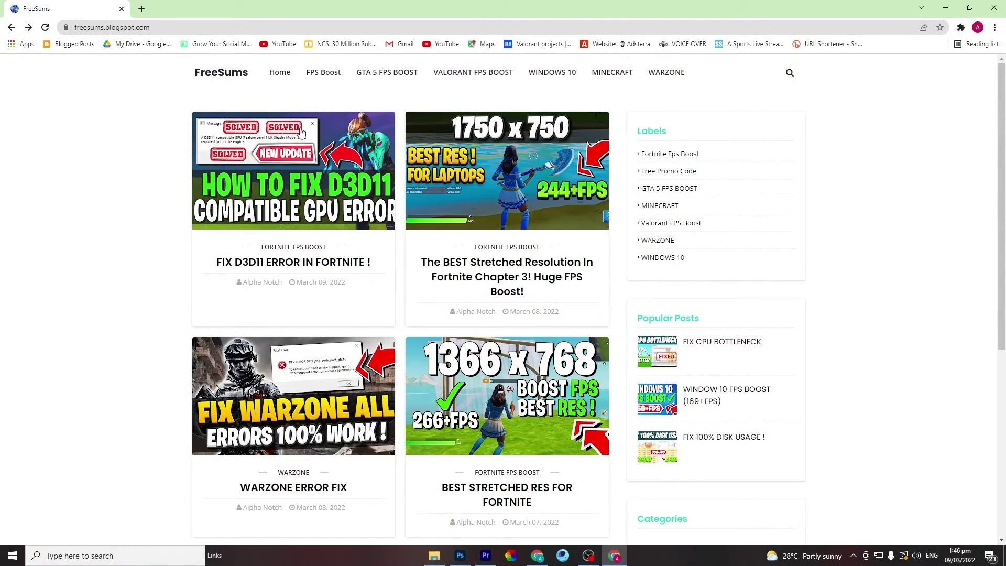
Open the post "FIX D3D11 ERROR IN FORTNITE !" from the FPS Boost category of the FreeSums site and go to its download section.
{"action": "left_click", "coordinate": [317, 76]}
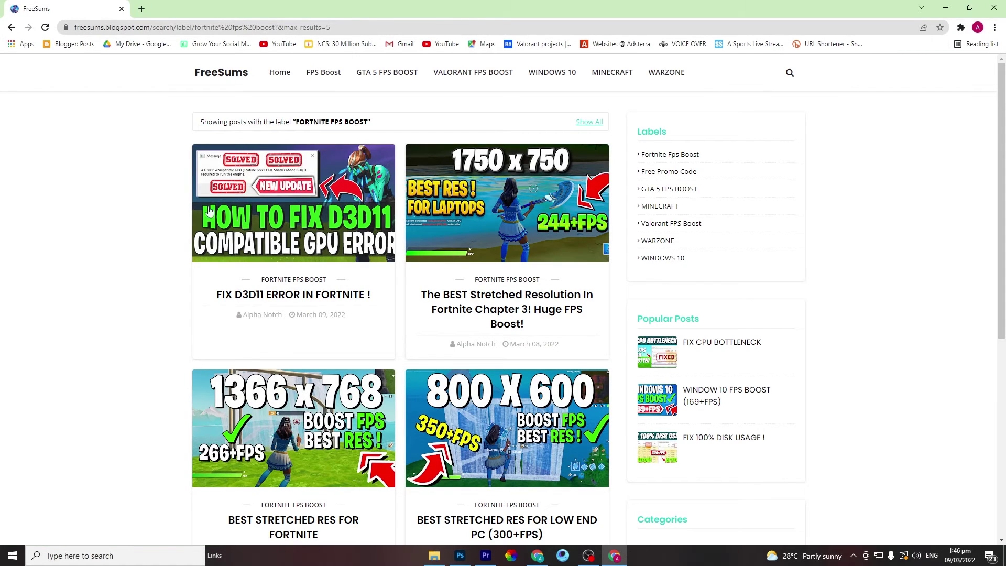
{"action": "left_click", "coordinate": [293, 214]}
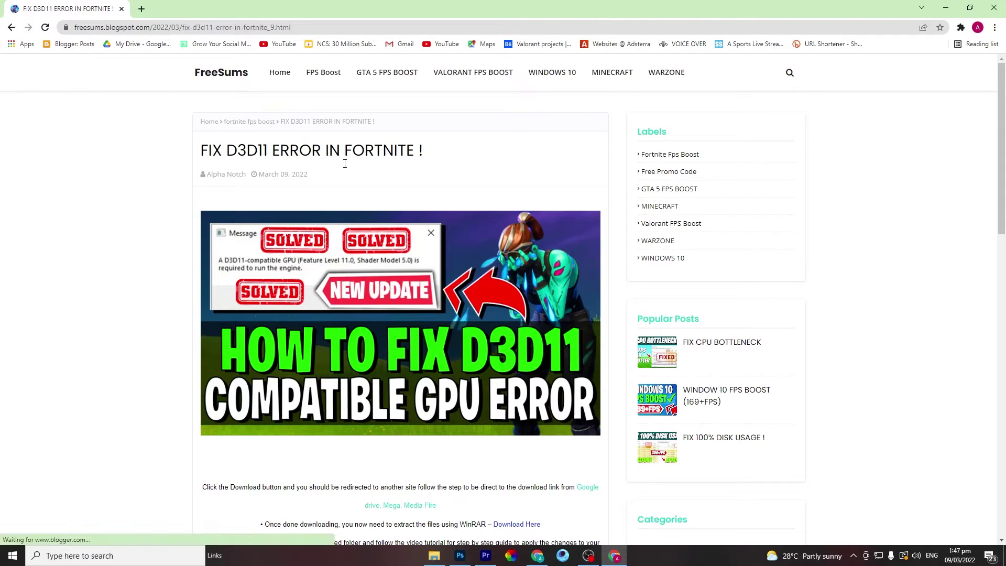
{"action": "scroll", "coordinate": [330, 158], "scroll_direction": "down", "scroll_amount": 1}
{"action": "scroll", "coordinate": [442, 198], "scroll_direction": "down", "scroll_amount": 7}
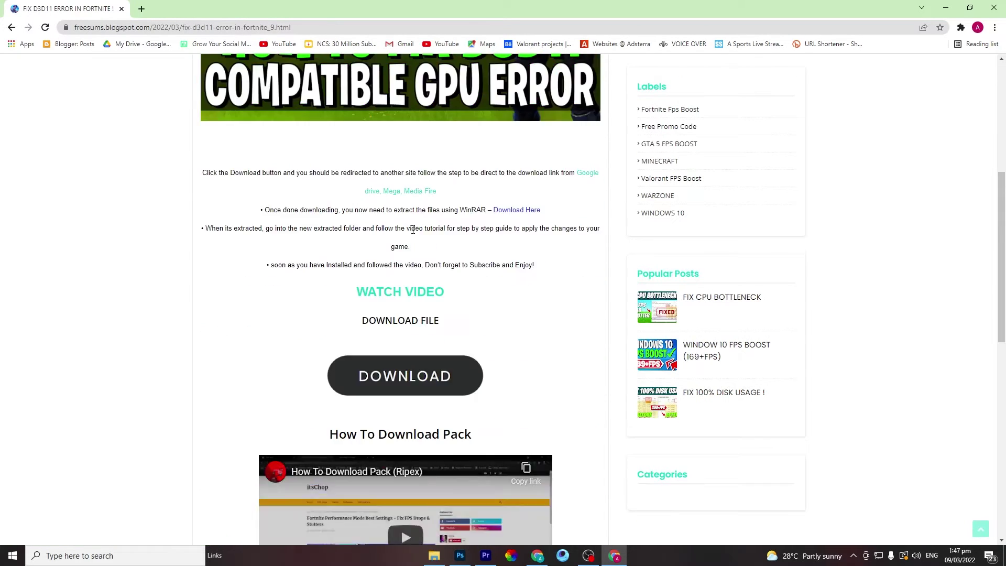
Open the pack's download page, subscribe to the ADEX YouTube channel as required, and unlock the link.
{"action": "left_click", "coordinate": [404, 269]}
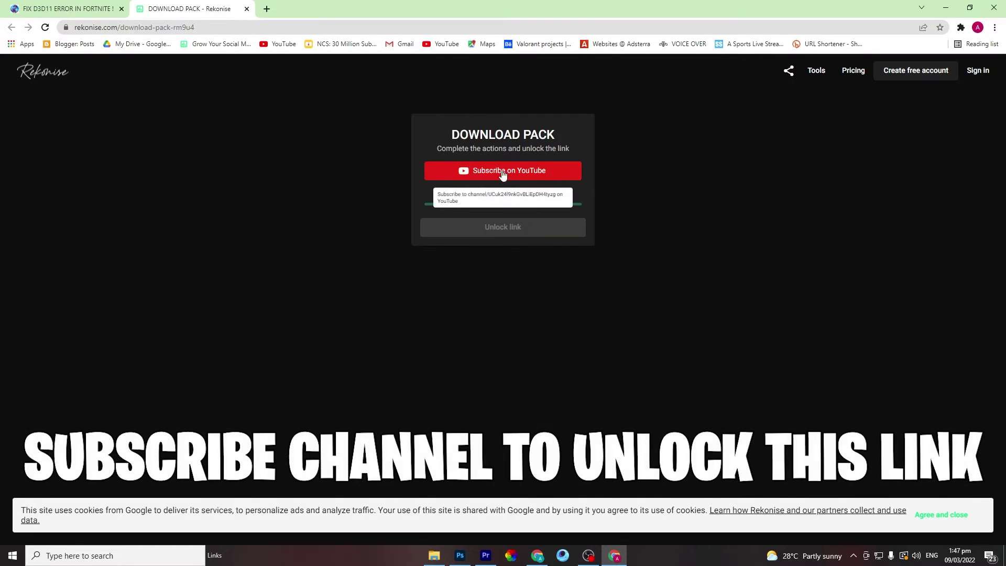
{"action": "left_click", "coordinate": [513, 168]}
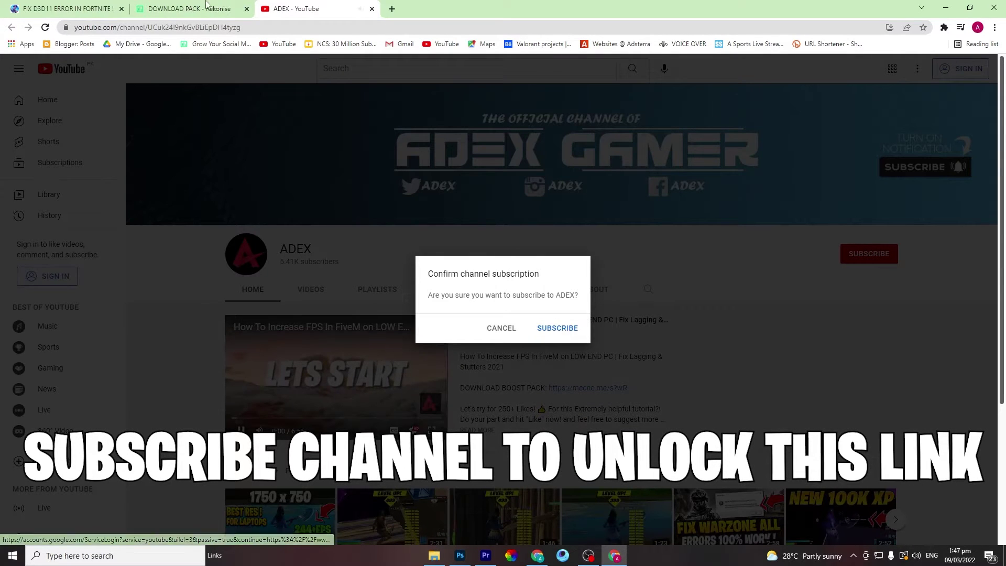
{"action": "left_click", "coordinate": [557, 329]}
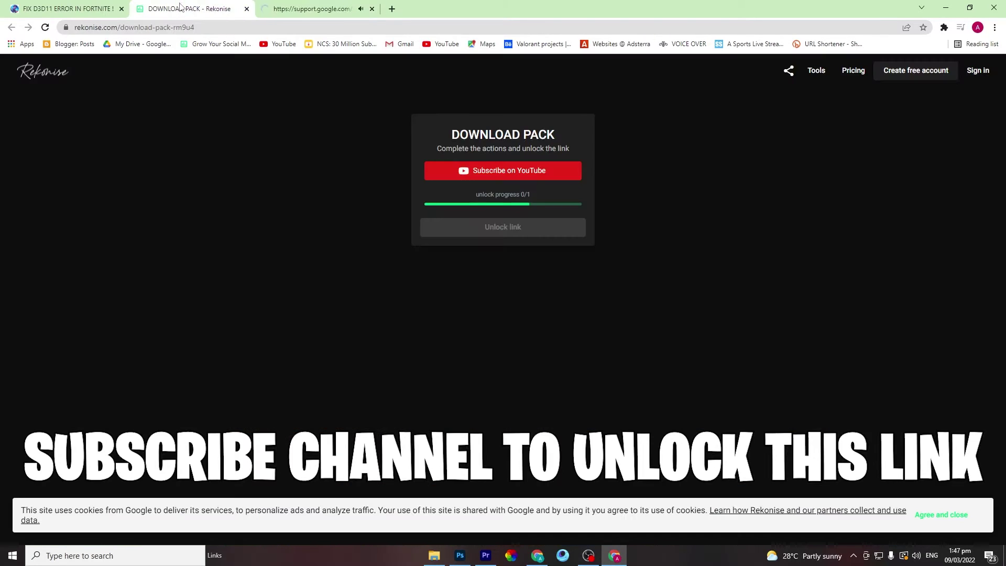
{"action": "left_click", "coordinate": [505, 225]}
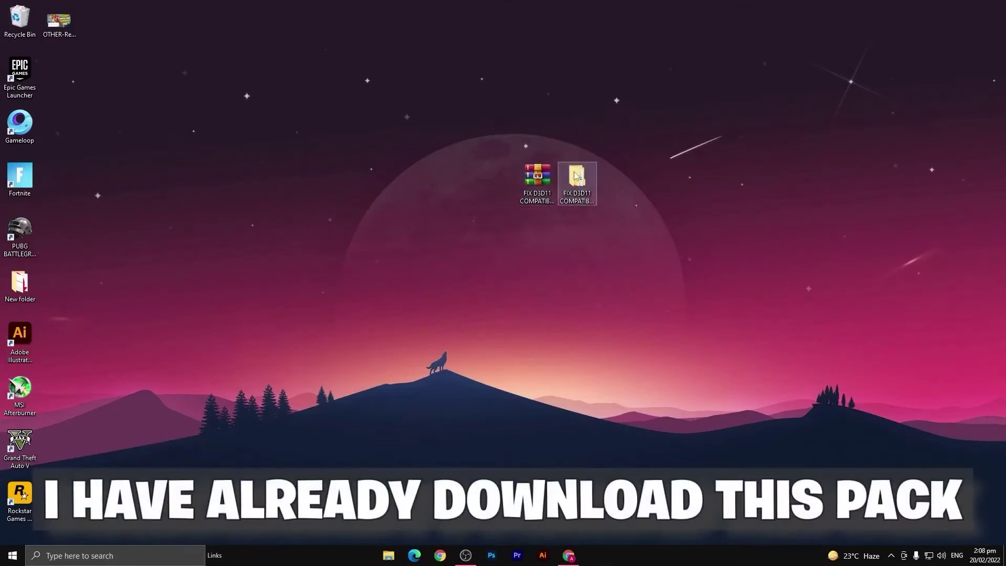
Open the extracted FIX D3D11 COMPATIBLE ERROR IN FORTNITE folder on the desktop and enter its Directx 12 & 11 subfolder.
{"action": "right_click", "coordinate": [535, 175]}
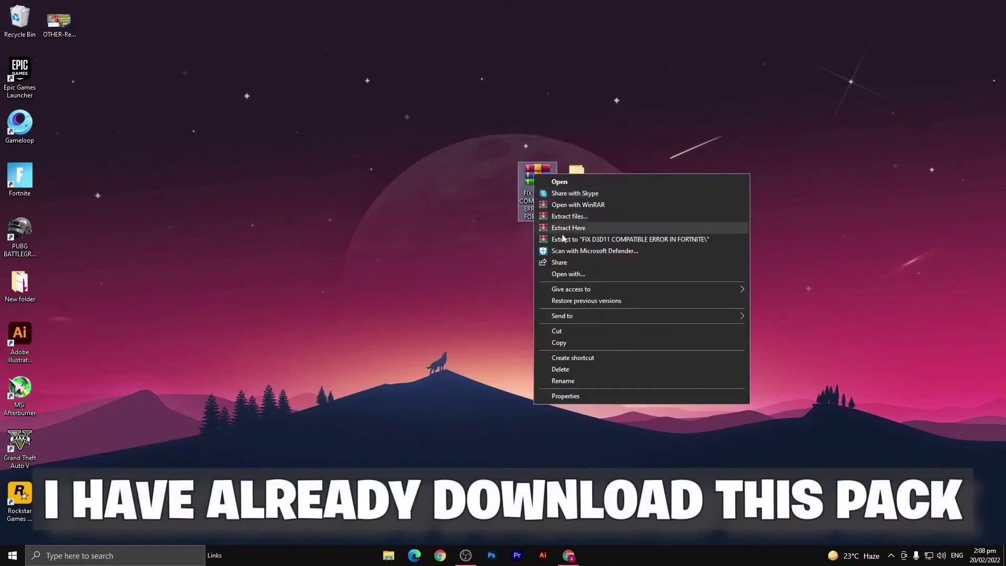
{"action": "left_click", "coordinate": [576, 173]}
{"action": "double_click", "coordinate": [576, 176]}
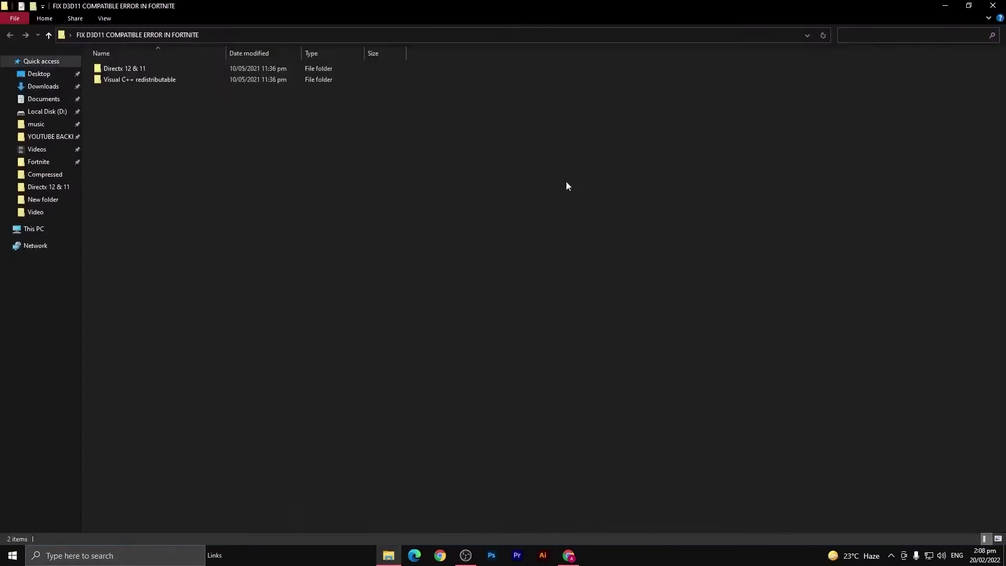
{"action": "double_click", "coordinate": [193, 68]}
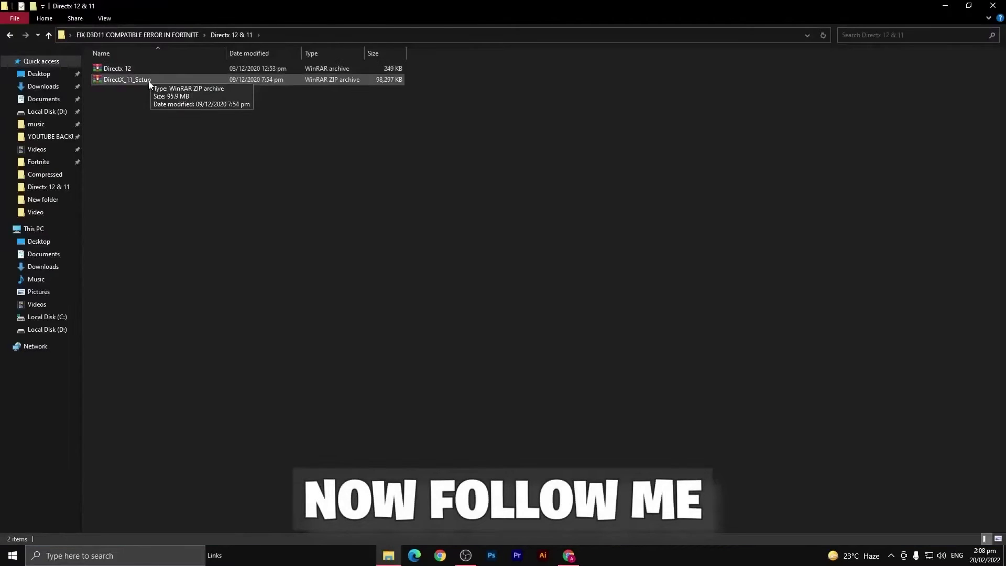
Open the DirectX_11_Setup archive, dismiss the WinRAR licence reminder, and run DXSETUP.exe from it.
{"action": "double_click", "coordinate": [149, 81]}
{"action": "scroll", "coordinate": [283, 204], "scroll_direction": "down", "scroll_amount": 3}
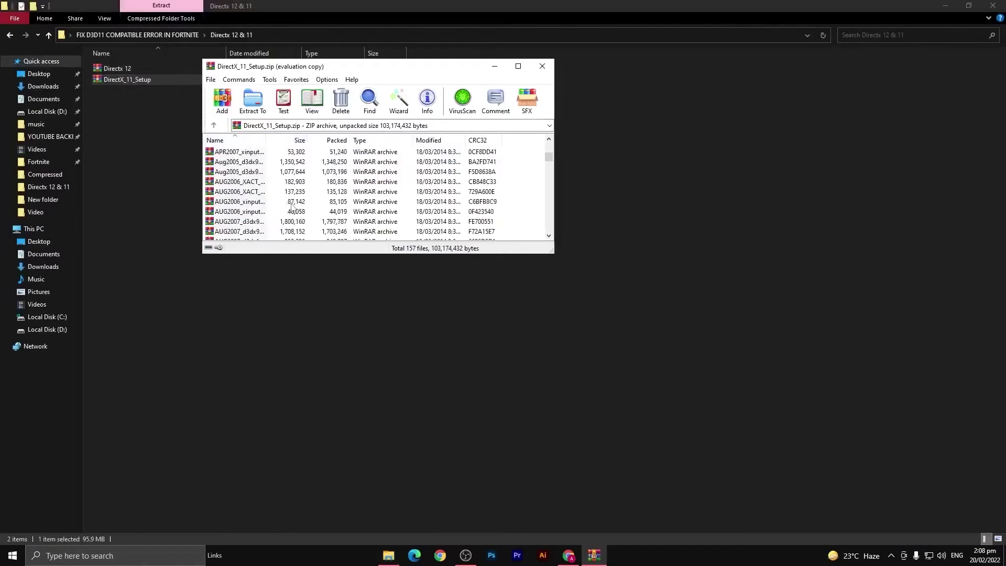
{"action": "scroll", "coordinate": [283, 204], "scroll_direction": "down", "scroll_amount": 5}
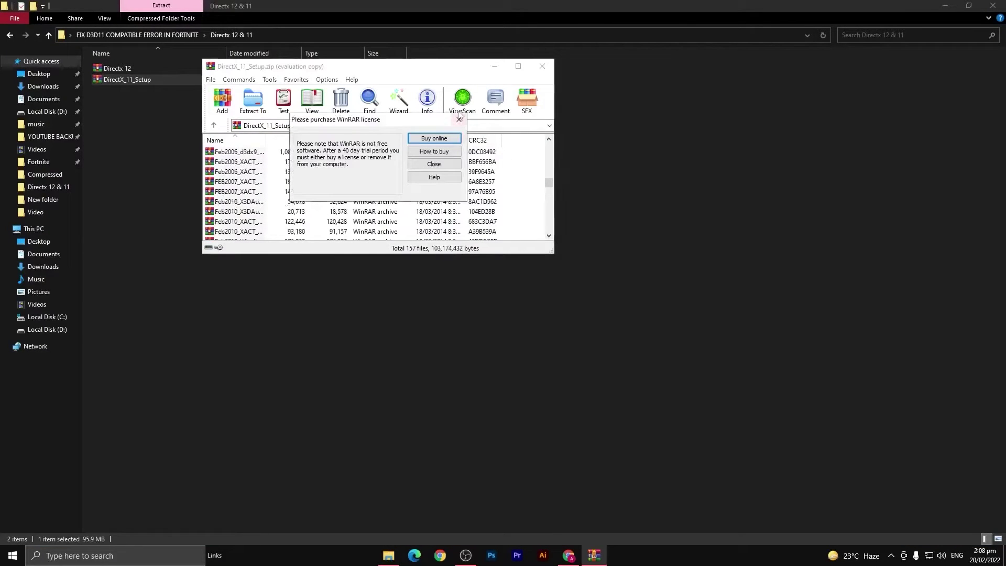
{"action": "left_click", "coordinate": [458, 119]}
{"action": "left_click_drag", "start_coordinate": [551, 187], "coordinate": [549, 236]}
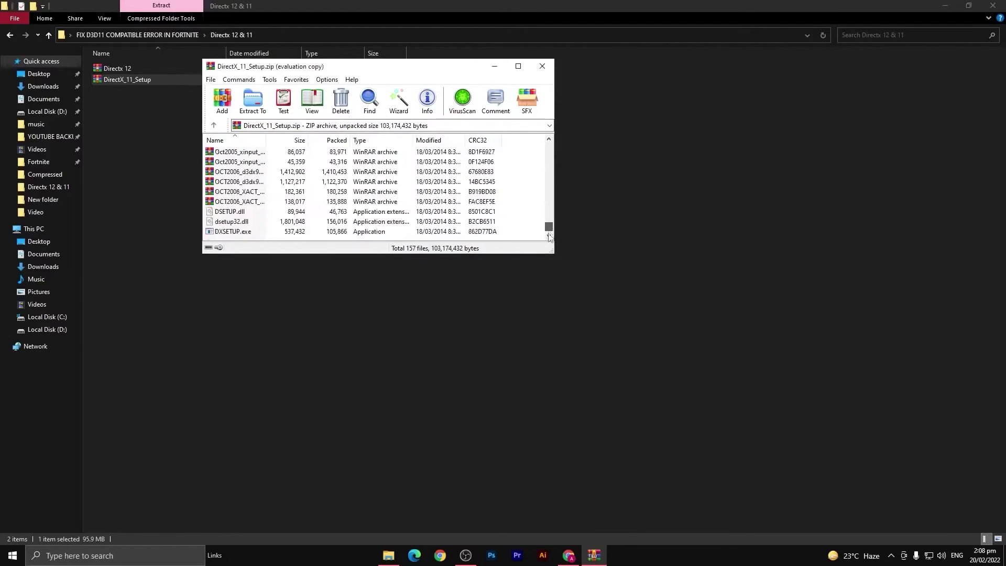
{"action": "double_click", "coordinate": [268, 234]}
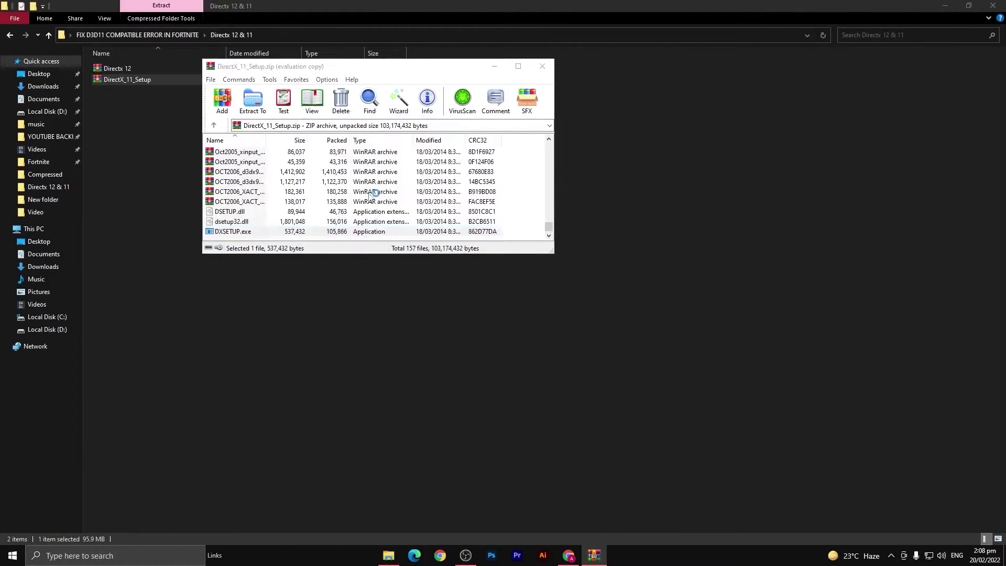
Accept the DirectX licence agreement, install the runtime components, finish the setup and close the DirectX_11_Setup archive.
{"action": "left_click", "coordinate": [156, 180]}
{"action": "left_click", "coordinate": [219, 215]}
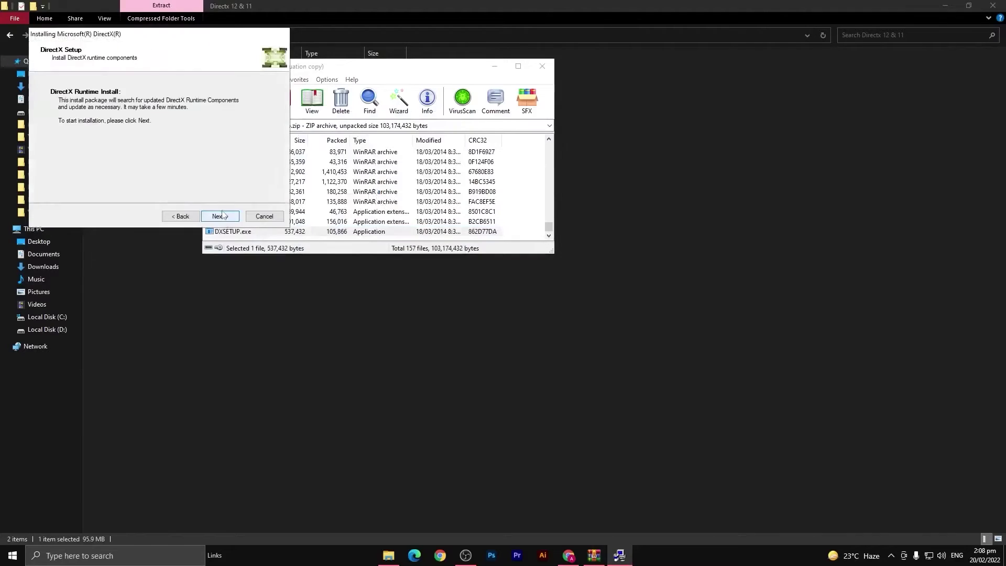
{"action": "left_click", "coordinate": [218, 216]}
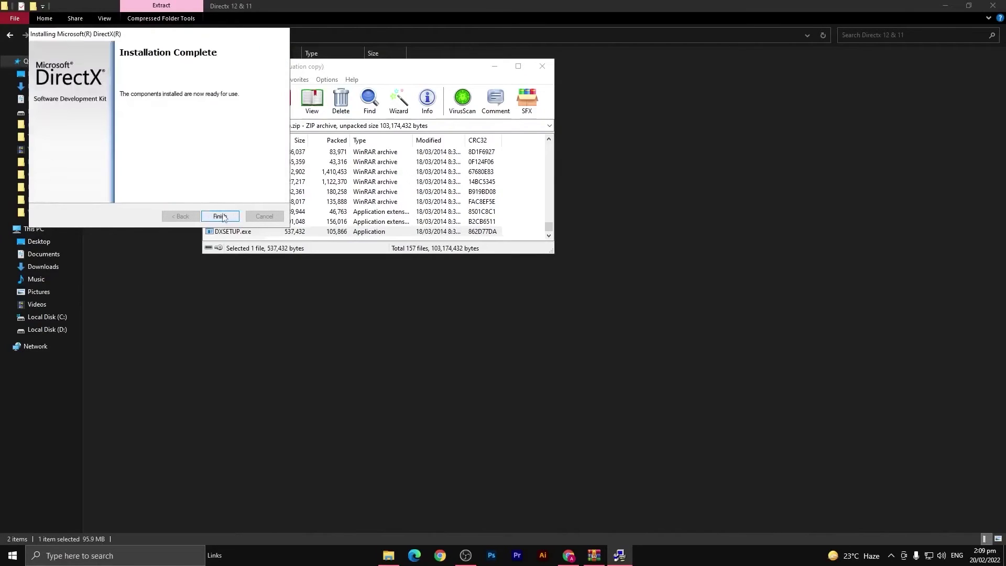
{"action": "left_click", "coordinate": [223, 216]}
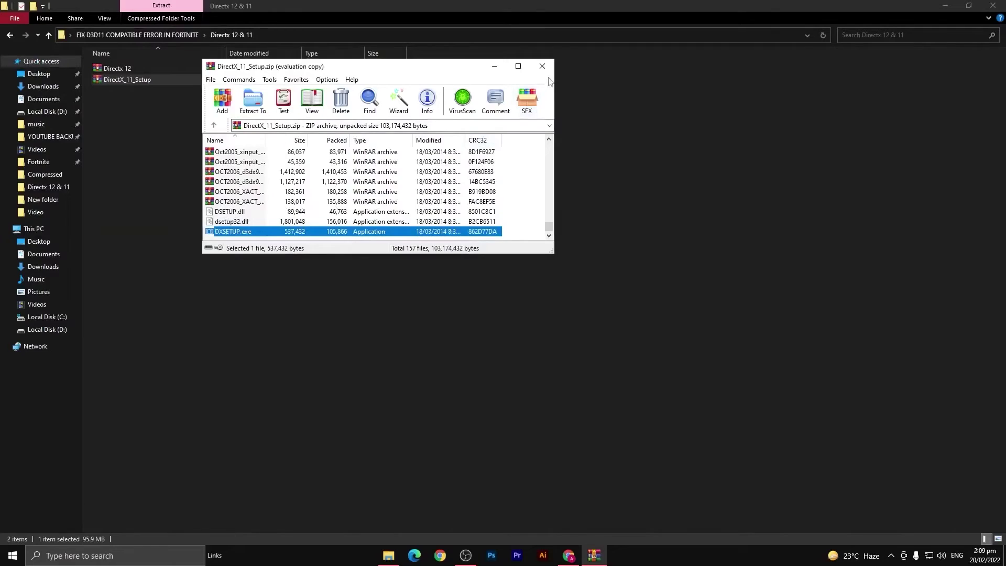
{"action": "left_click", "coordinate": [541, 66]}
Open the Directx 12 archive and run Directx 12.exe from it.
{"action": "left_click", "coordinate": [159, 73]}
{"action": "double_click", "coordinate": [159, 74]}
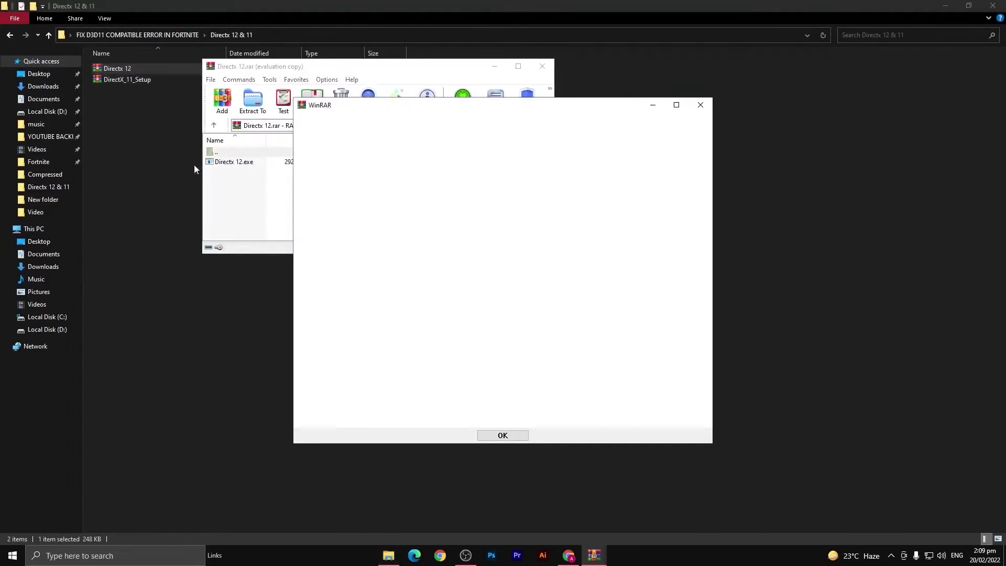
{"action": "left_click", "coordinate": [224, 164]}
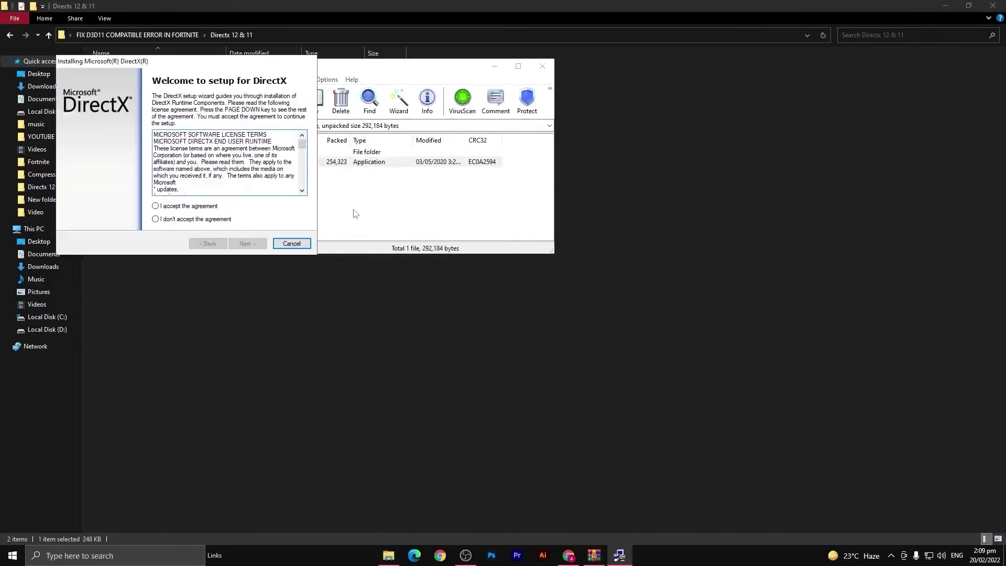
Accept the agreement in the Directx 12 installer, go through the setup to its end and close the archive.
{"action": "left_click", "coordinate": [183, 206]}
{"action": "left_click", "coordinate": [247, 243]}
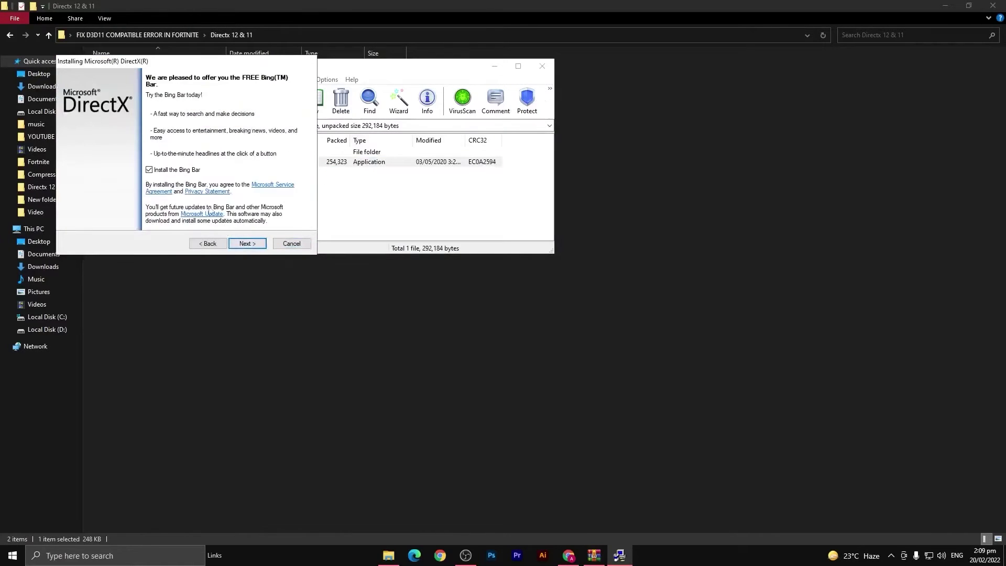
{"action": "left_click", "coordinate": [247, 244]}
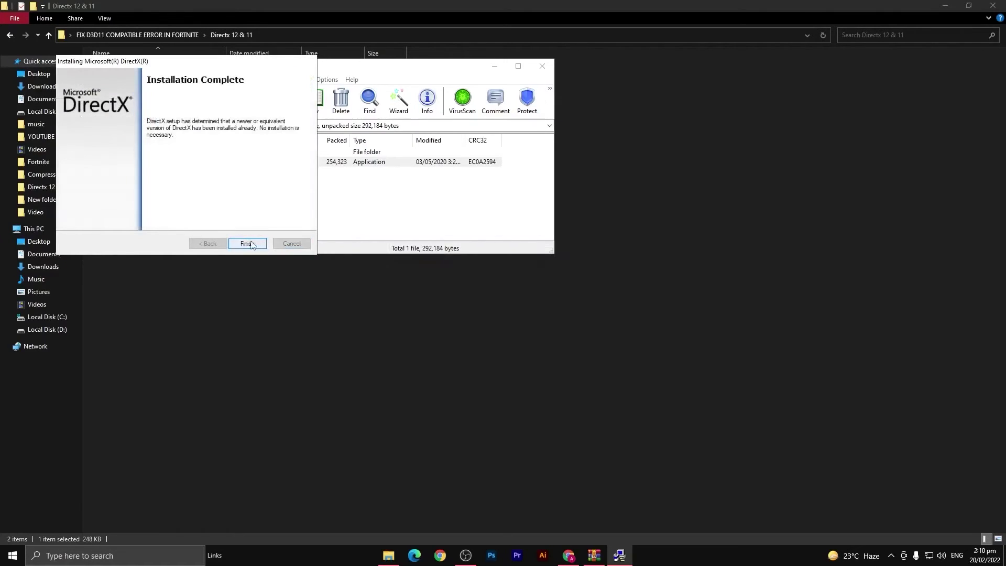
{"action": "left_click", "coordinate": [248, 244]}
{"action": "left_click", "coordinate": [542, 66]}
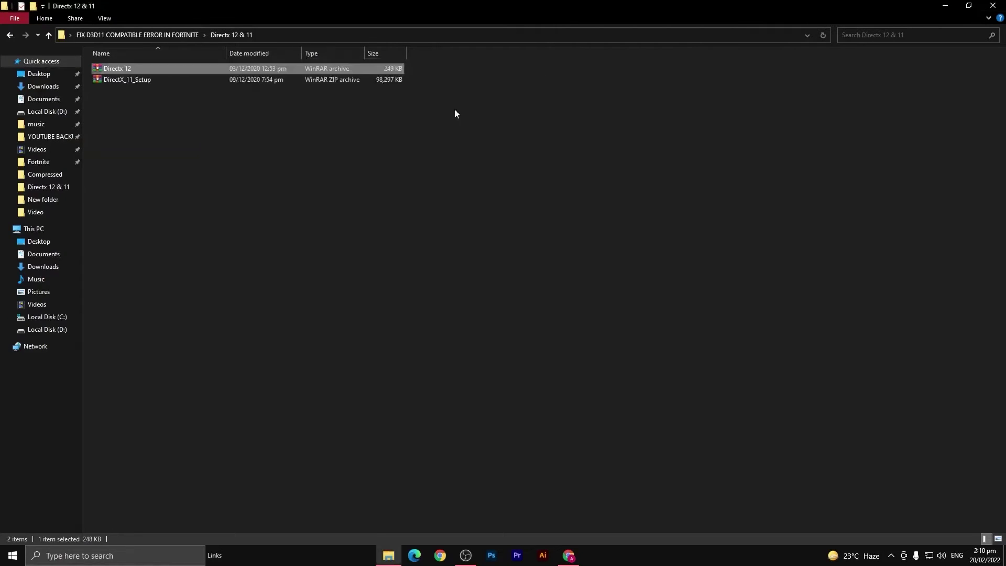
Open the pack's Visual C++ redistributable folder and look over its vcredist installers and the install_all batch file.
{"action": "key", "text": "alt+Up"}
{"action": "double_click", "coordinate": [147, 80]}
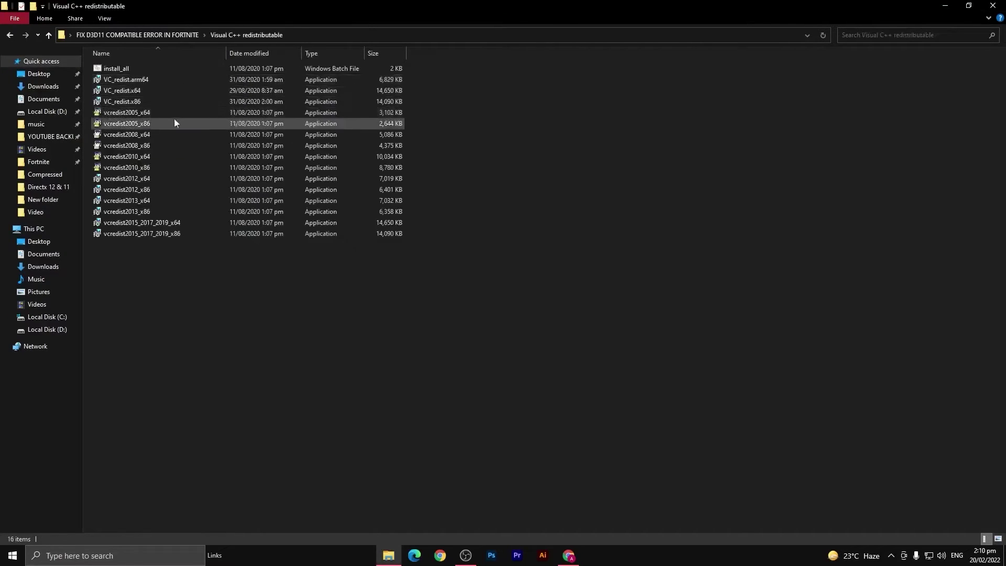
{"action": "left_click_drag", "start_coordinate": [138, 242], "coordinate": [175, 74]}
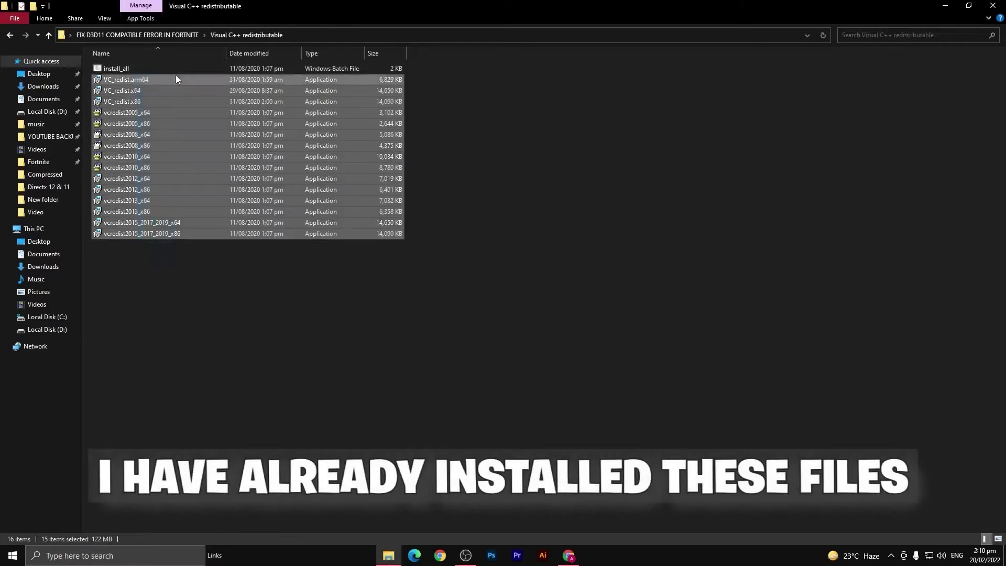
{"action": "left_click", "coordinate": [115, 69]}
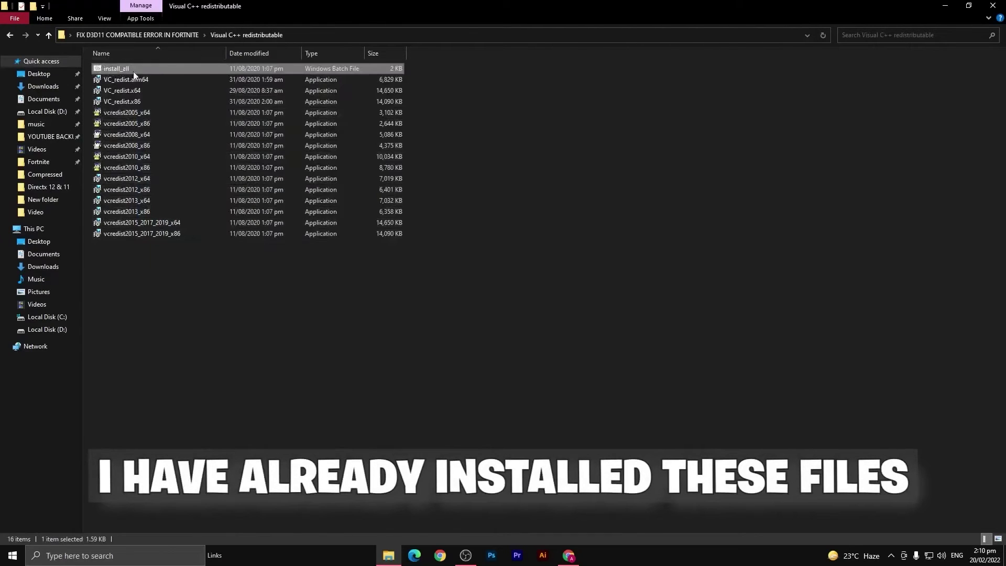
Check the installed Microsoft Visual C++ redistributables in Control Panel's Programs and Features, and close it and the pack's folder window.
{"action": "left_click", "coordinate": [89, 557]}
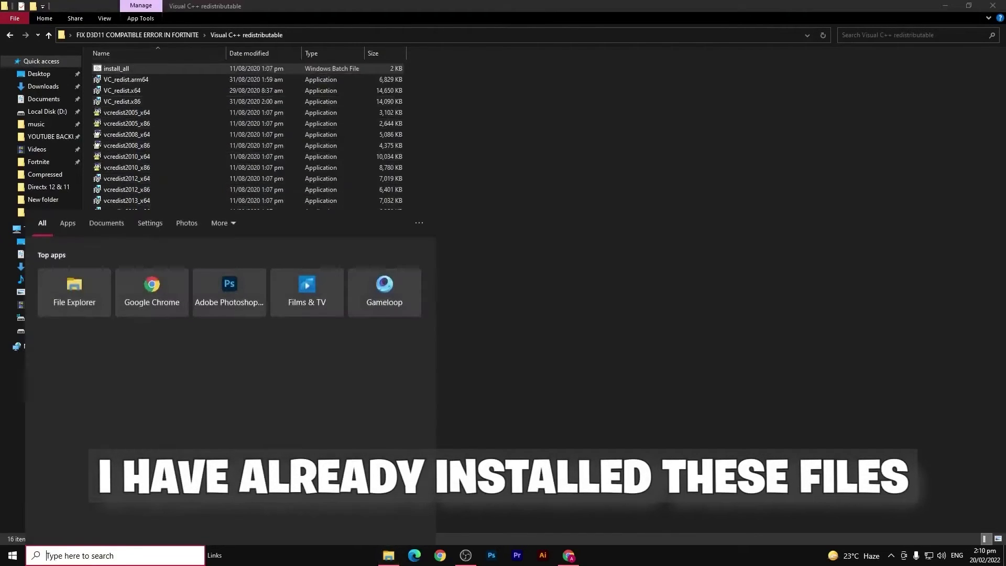
{"action": "type", "text": "CON"}
{"action": "key", "text": "Return"}
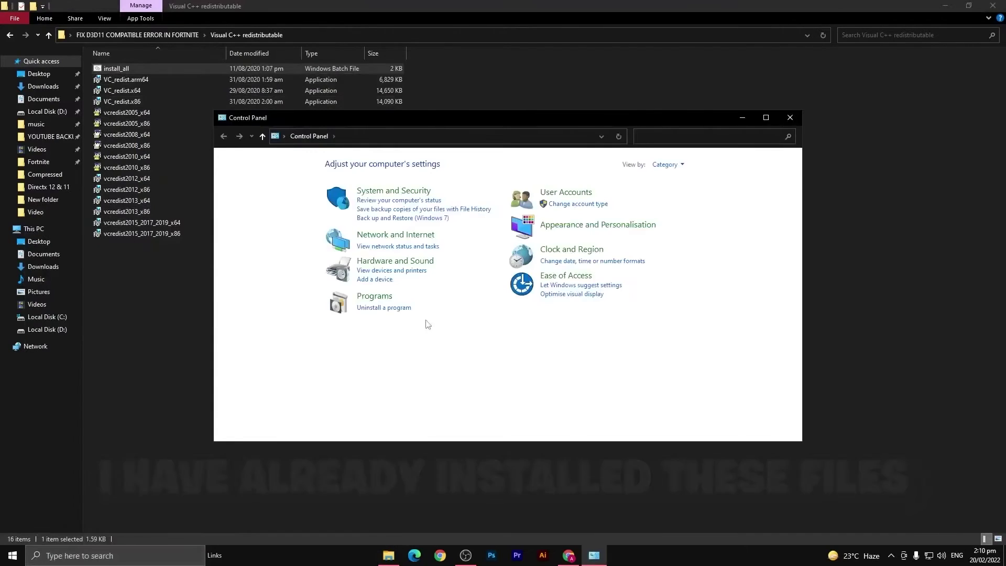
{"action": "left_click", "coordinate": [381, 297]}
{"action": "left_click", "coordinate": [393, 163]}
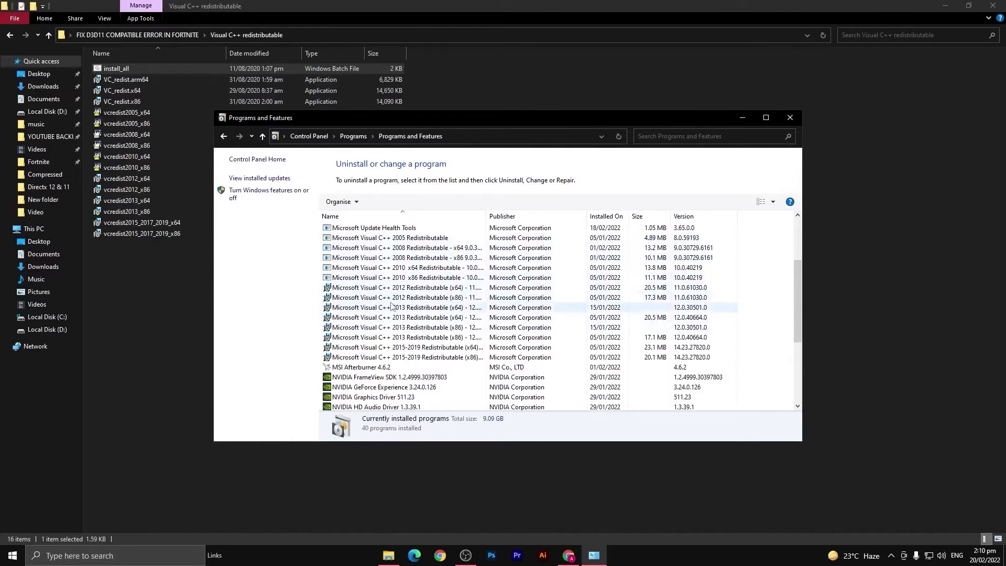
{"action": "left_click", "coordinate": [789, 118]}
{"action": "key", "text": "BackSpace"}
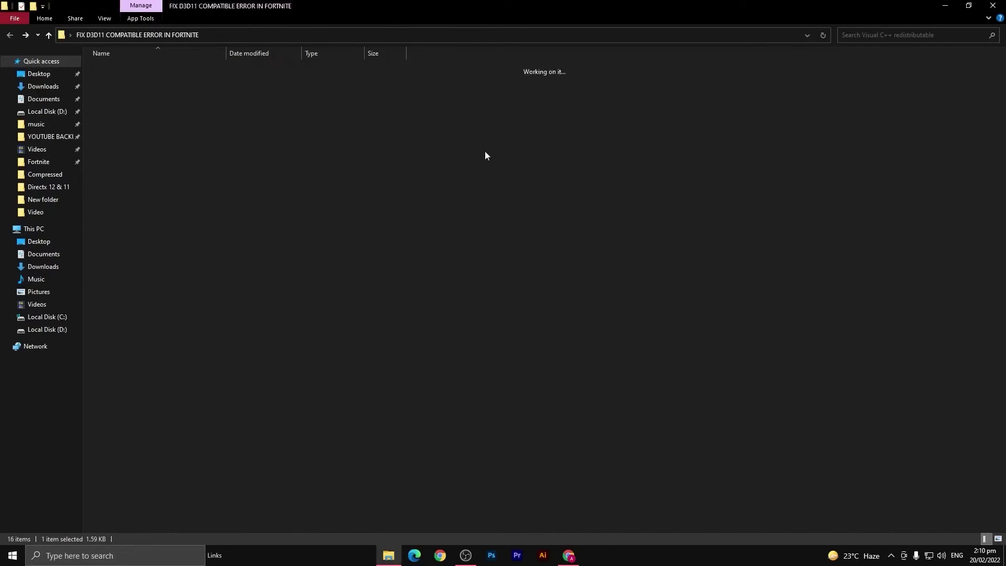
{"action": "left_click", "coordinate": [992, 5]}
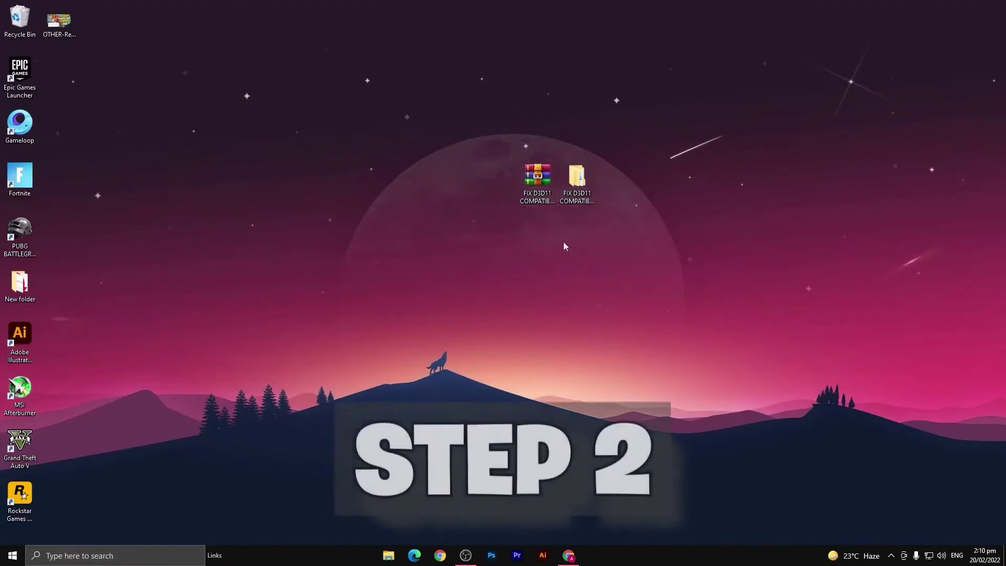
Search Windows for "WIN" and open the Windows Update settings.
{"action": "left_click", "coordinate": [119, 548]}
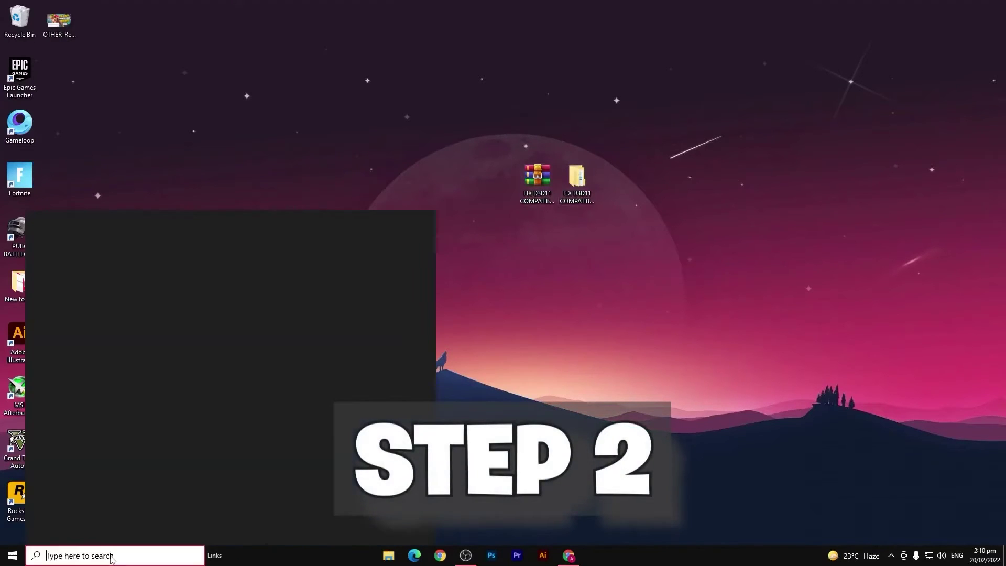
{"action": "type", "text": "WIN"}
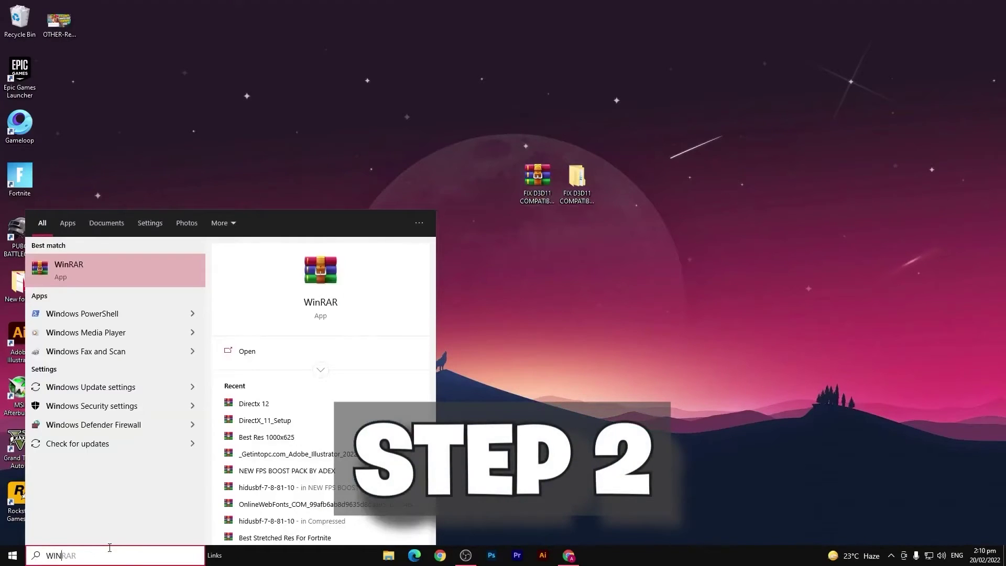
{"action": "left_click", "coordinate": [93, 387]}
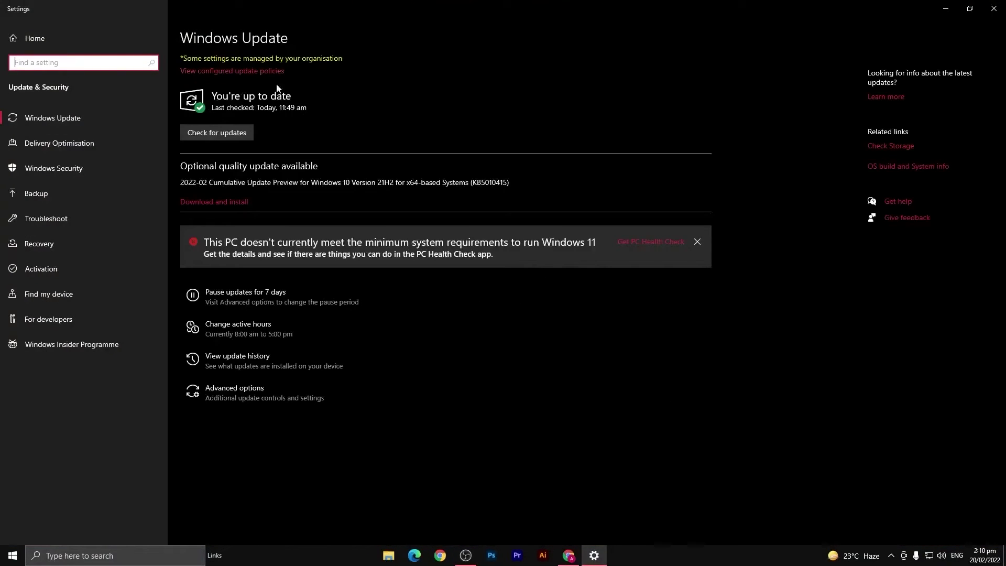
Check for new Windows updates and return to the desktop.
{"action": "left_click", "coordinate": [221, 134]}
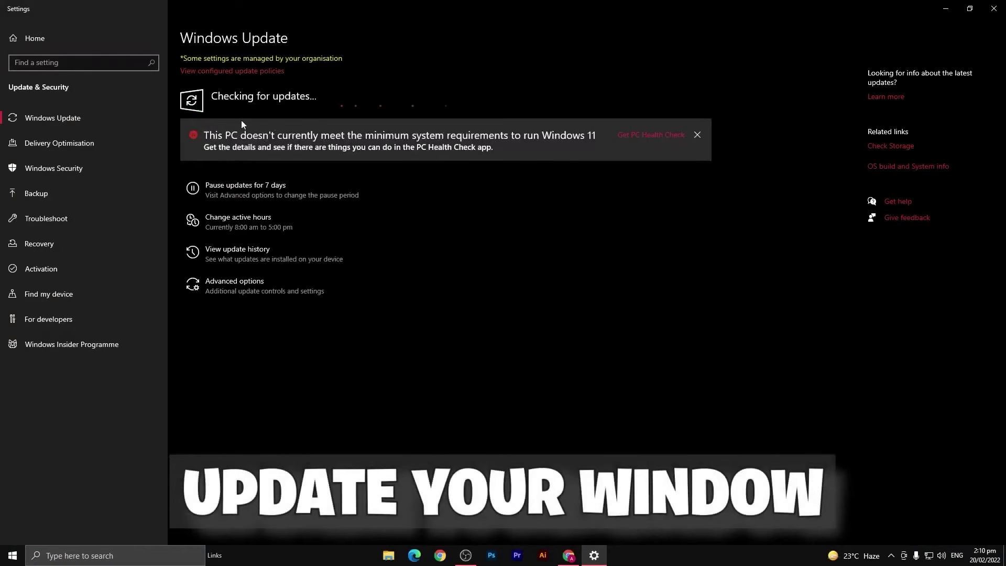
{"action": "left_click", "coordinate": [696, 135]}
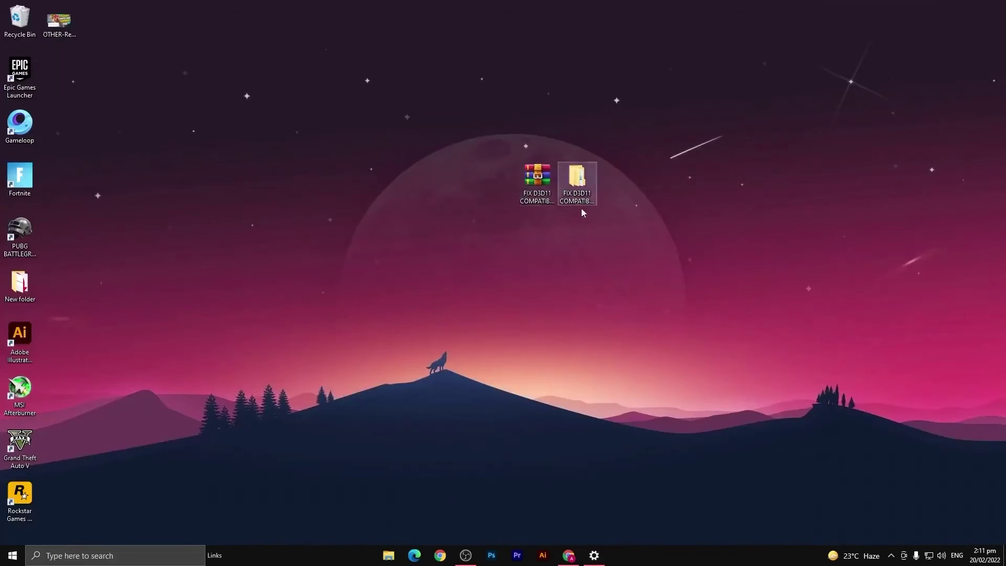
Search Windows for "this pc" and open the Program Files folder on Local Disk (C:).
{"action": "left_click", "coordinate": [110, 559]}
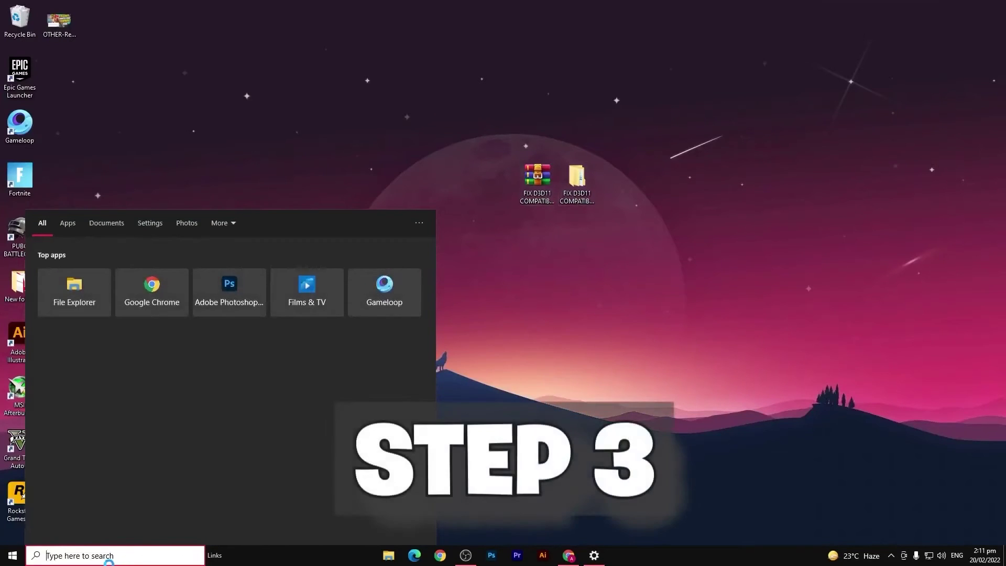
{"action": "type", "text": "this pc"}
{"action": "key", "text": "Return"}
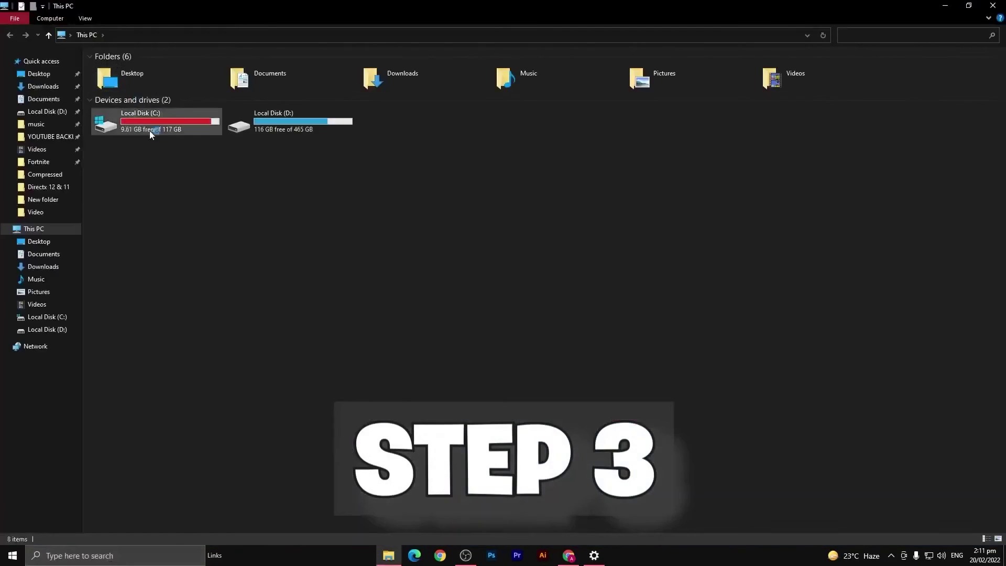
{"action": "double_click", "coordinate": [158, 115]}
{"action": "double_click", "coordinate": [159, 91]}
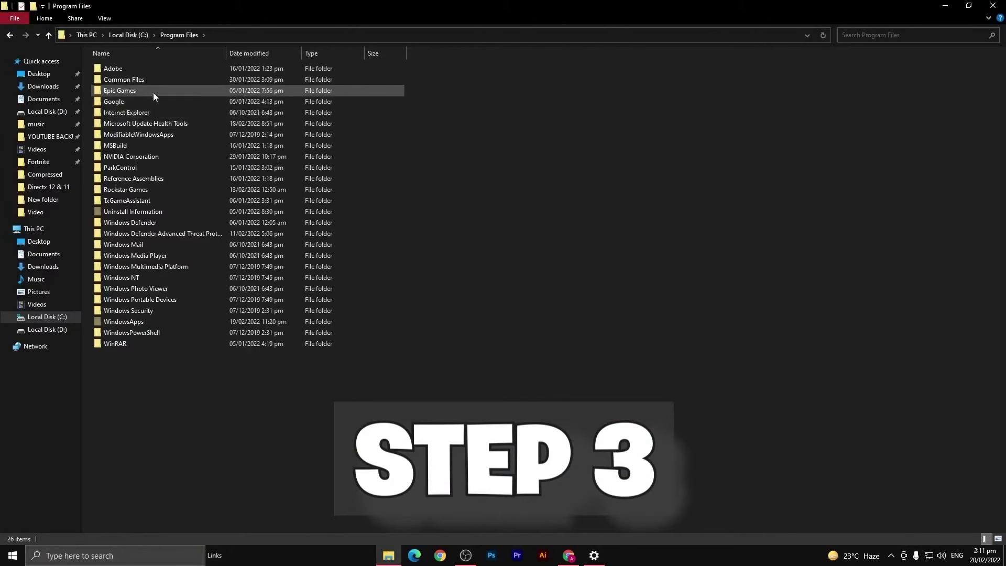
Go through the Epic Games, Fortnite, FortniteGame and Binaries folders and open Win64.
{"action": "double_click", "coordinate": [153, 93]}
{"action": "double_click", "coordinate": [153, 71]}
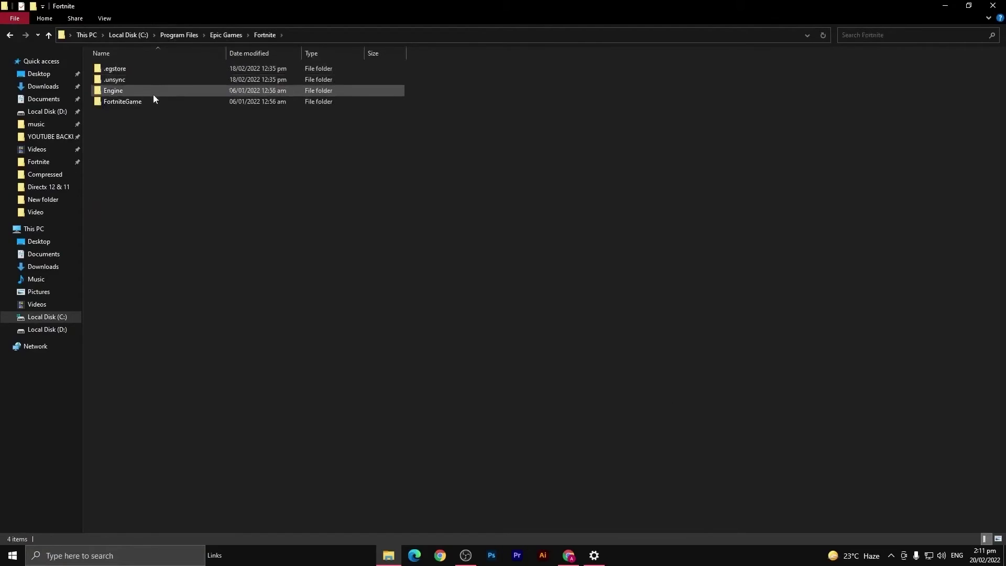
{"action": "double_click", "coordinate": [153, 98]}
{"action": "double_click", "coordinate": [151, 72]}
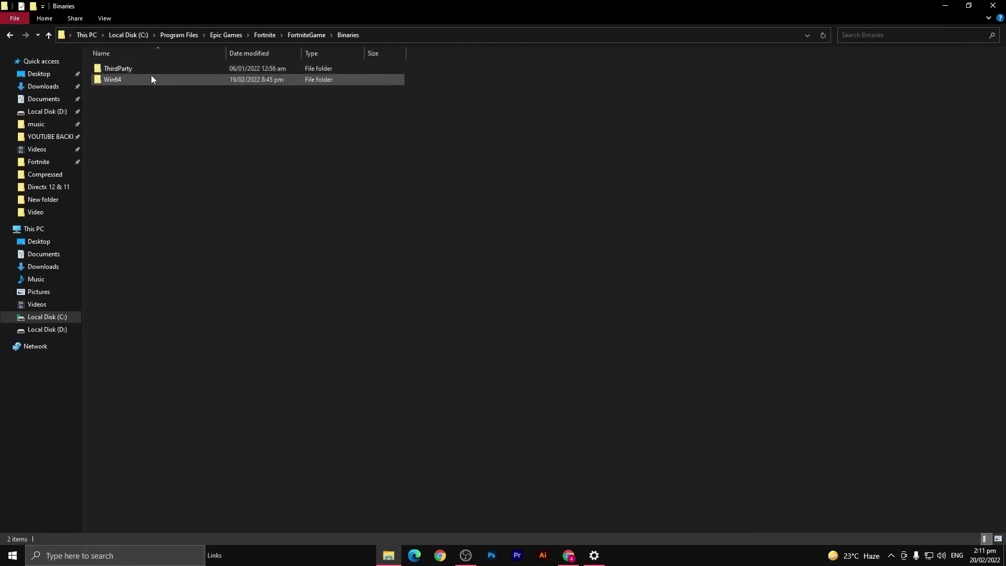
{"action": "double_click", "coordinate": [150, 80]}
In the properties of FortniteClient-Win64-Shipping, enable compatibility mode for Windows 8 and disable full-screen optimisations.
{"action": "scroll", "coordinate": [178, 157], "scroll_direction": "down", "scroll_amount": 8}
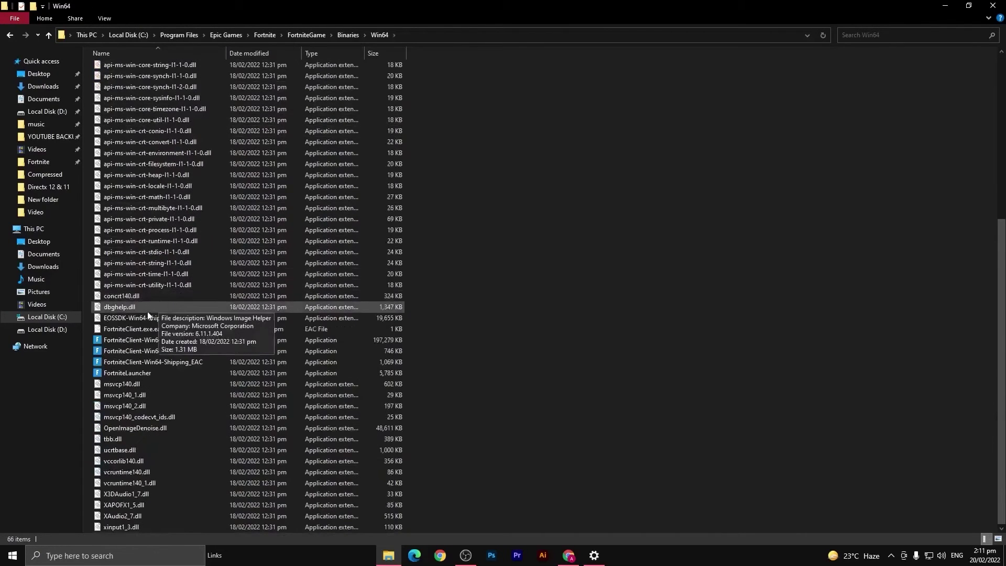
{"action": "double_click", "coordinate": [121, 341]}
{"action": "right_click", "coordinate": [121, 341]}
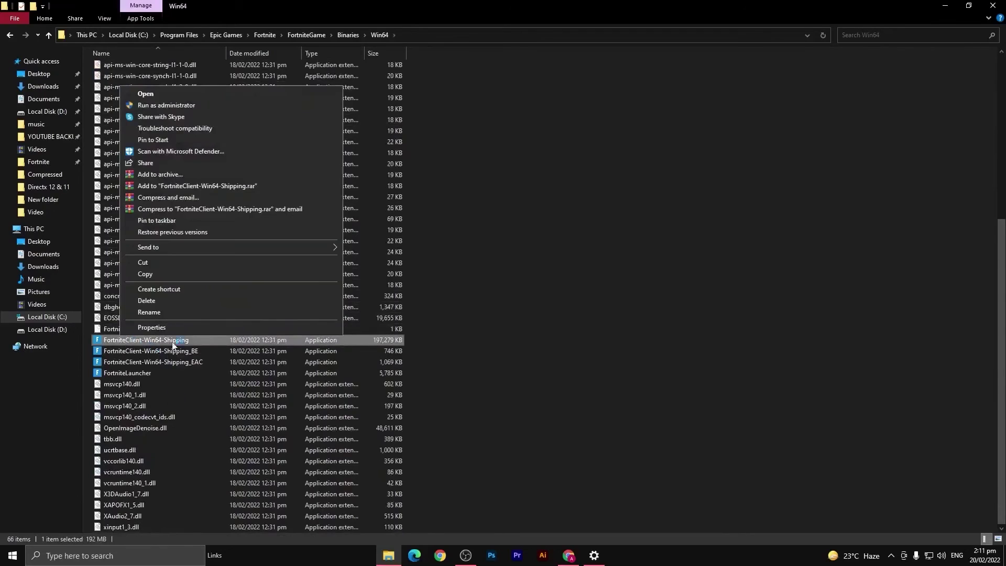
{"action": "left_click", "coordinate": [138, 328]}
{"action": "left_click", "coordinate": [229, 291]}
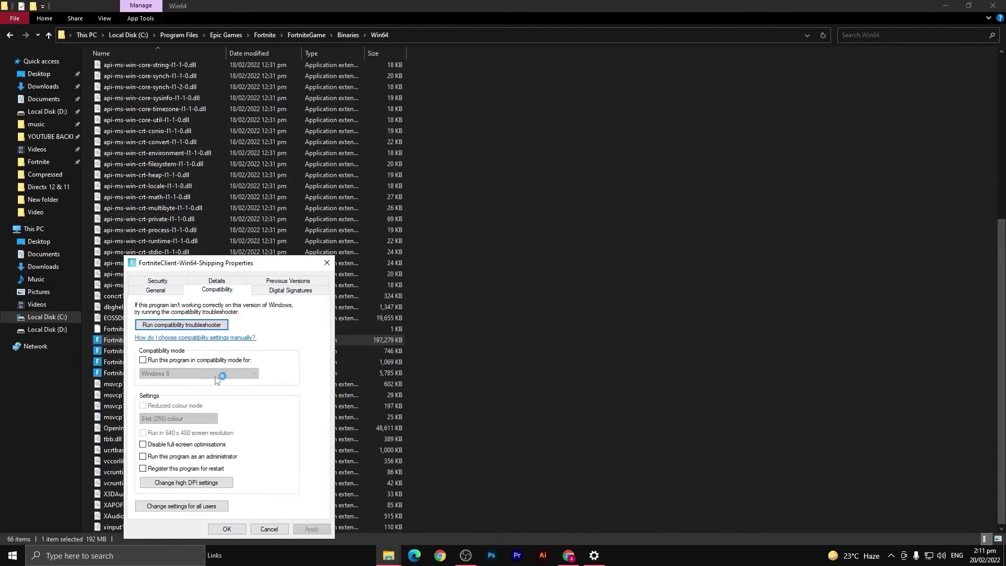
{"action": "left_click", "coordinate": [144, 360]}
{"action": "left_click", "coordinate": [171, 373]}
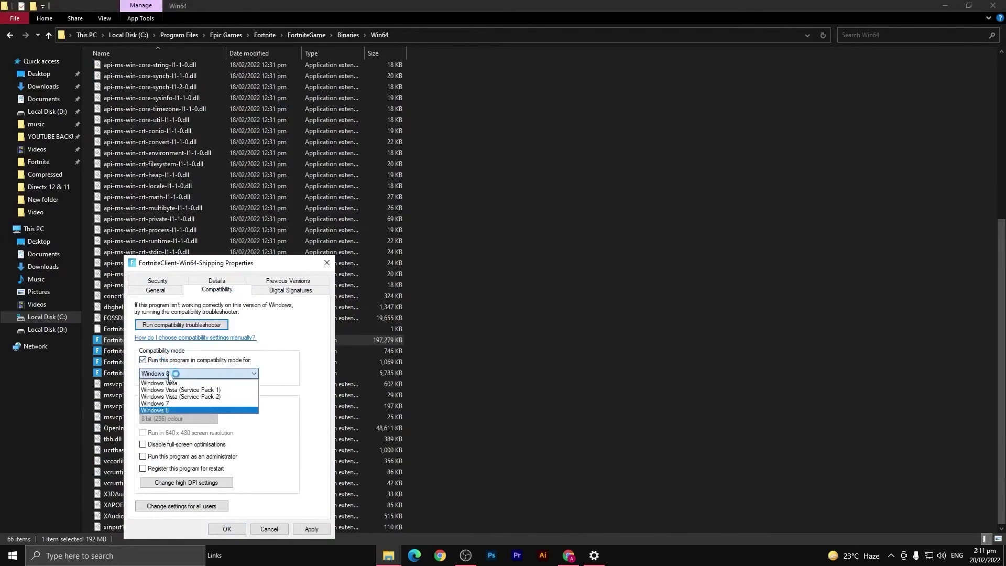
{"action": "left_click", "coordinate": [172, 411]}
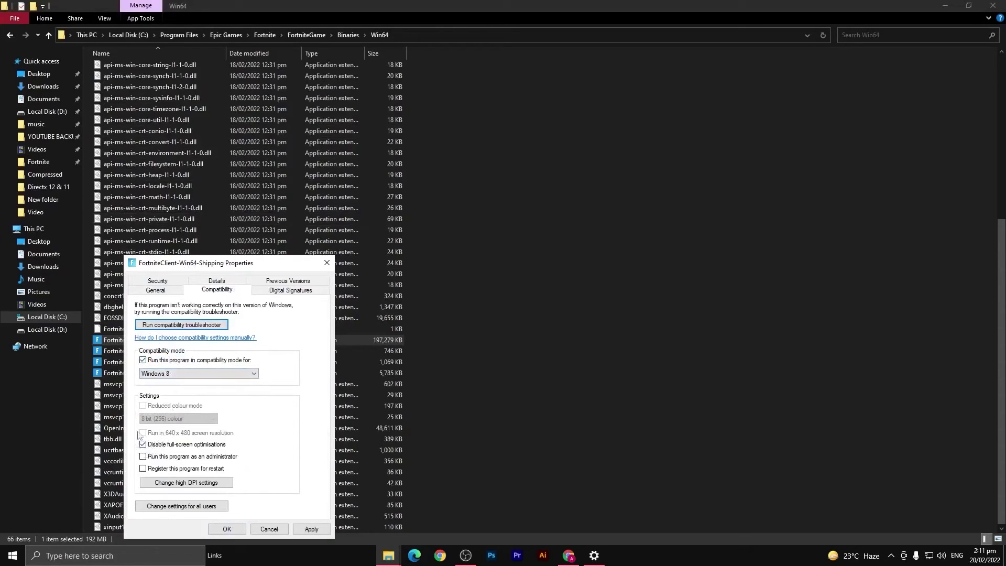
Override the executable's high DPI scaling behaviour with scaling performed by Application, apply the properties and close the folder window.
{"action": "left_click", "coordinate": [183, 482]}
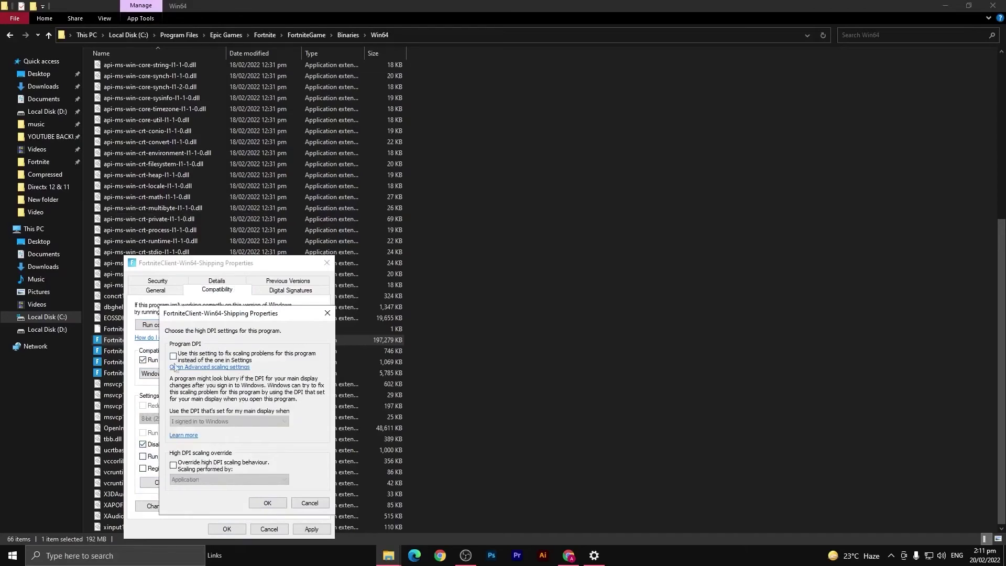
{"action": "left_click", "coordinate": [173, 464]}
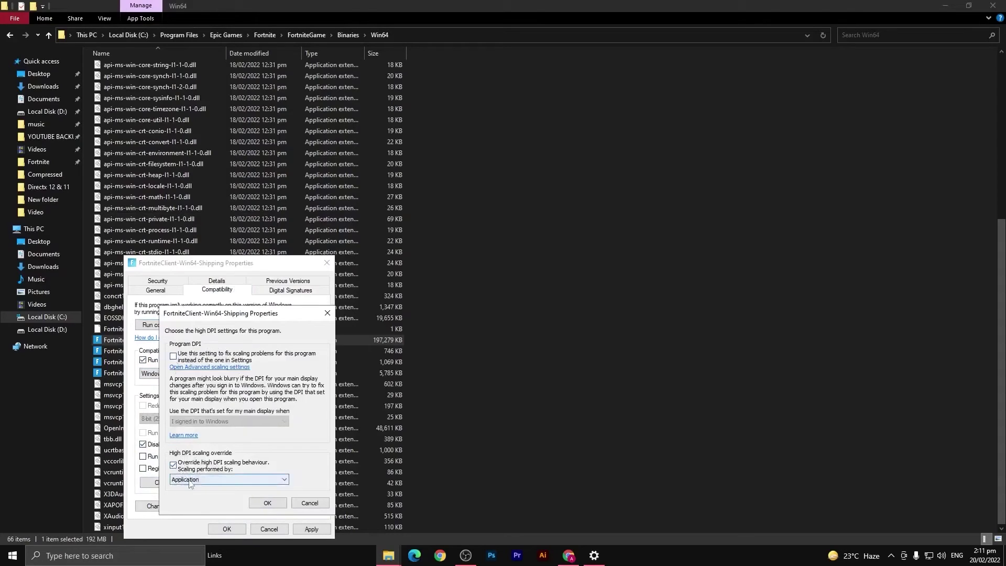
{"action": "left_click", "coordinate": [193, 478]}
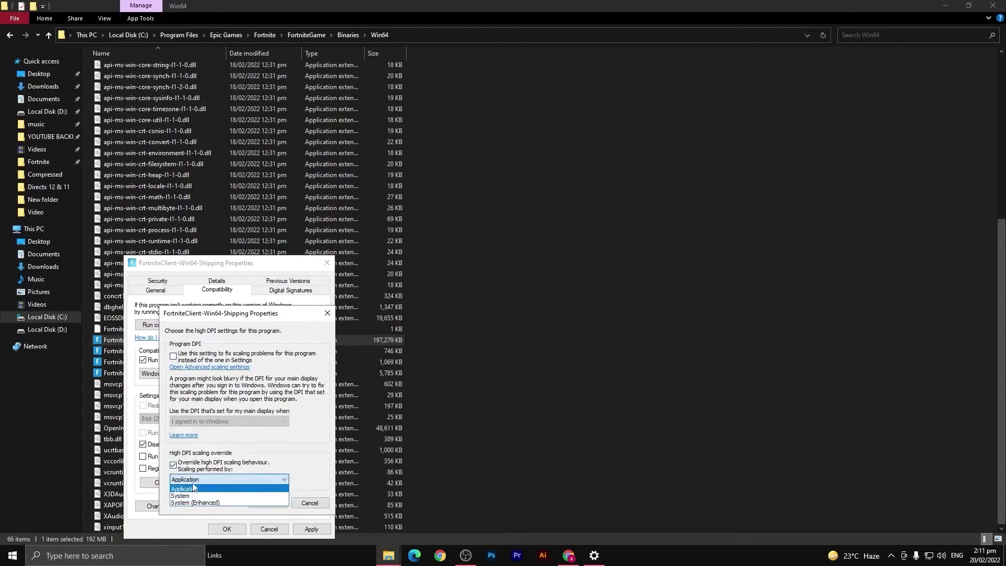
{"action": "left_click", "coordinate": [193, 485]}
{"action": "left_click", "coordinate": [173, 464]}
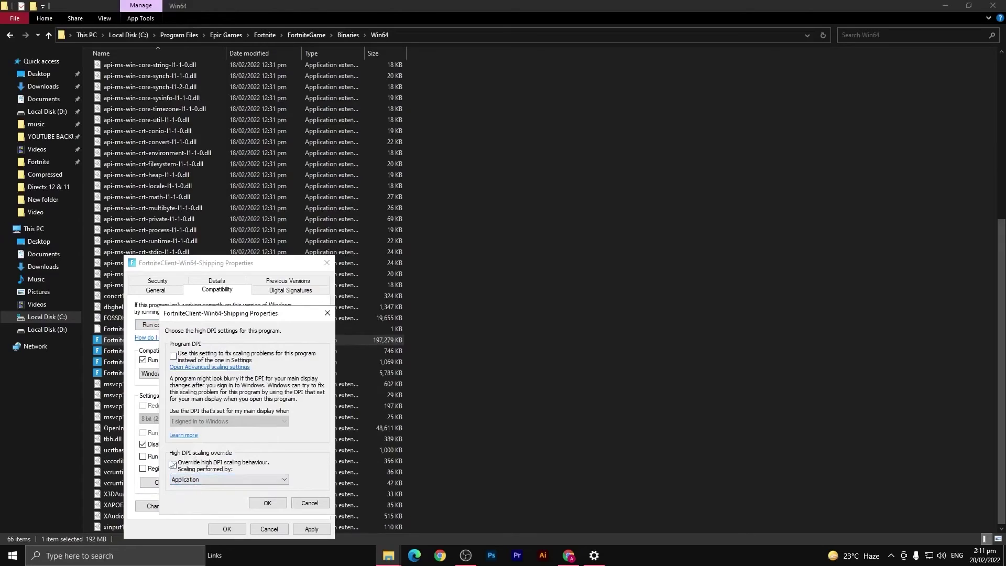
{"action": "left_click", "coordinate": [267, 503]}
{"action": "left_click", "coordinate": [311, 528]}
{"action": "left_click", "coordinate": [231, 528]}
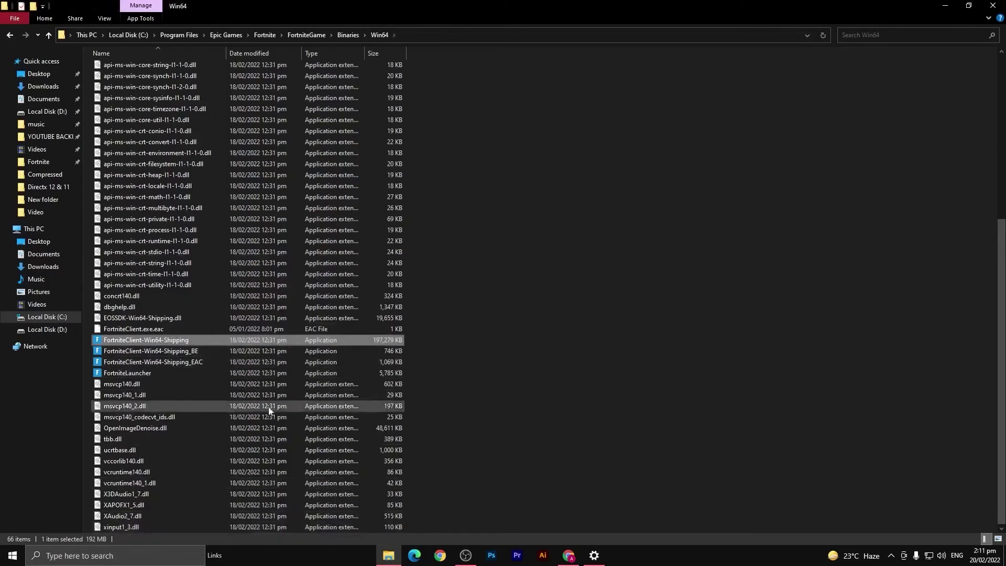
{"action": "left_click", "coordinate": [1001, 10]}
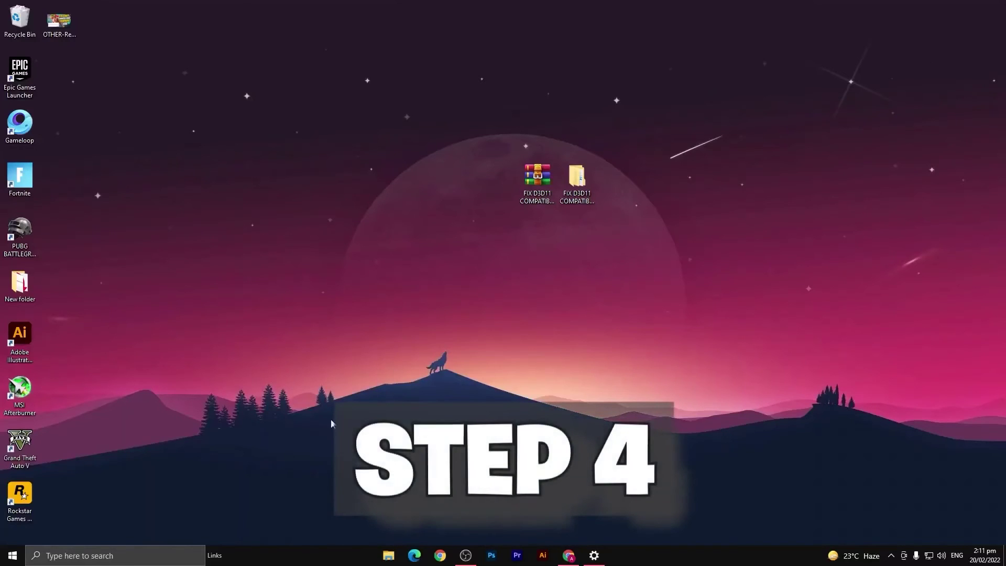
Search Windows for "SYS", open System Configuration and bring up its advanced boot options.
{"action": "left_click", "coordinate": [105, 555]}
{"action": "type", "text": "SYS"}
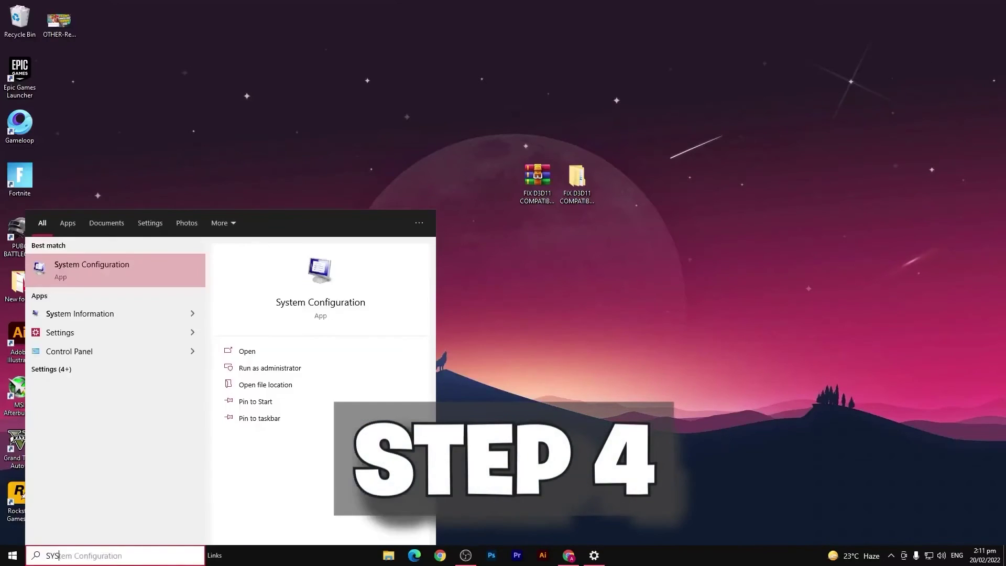
{"action": "key", "text": "Return"}
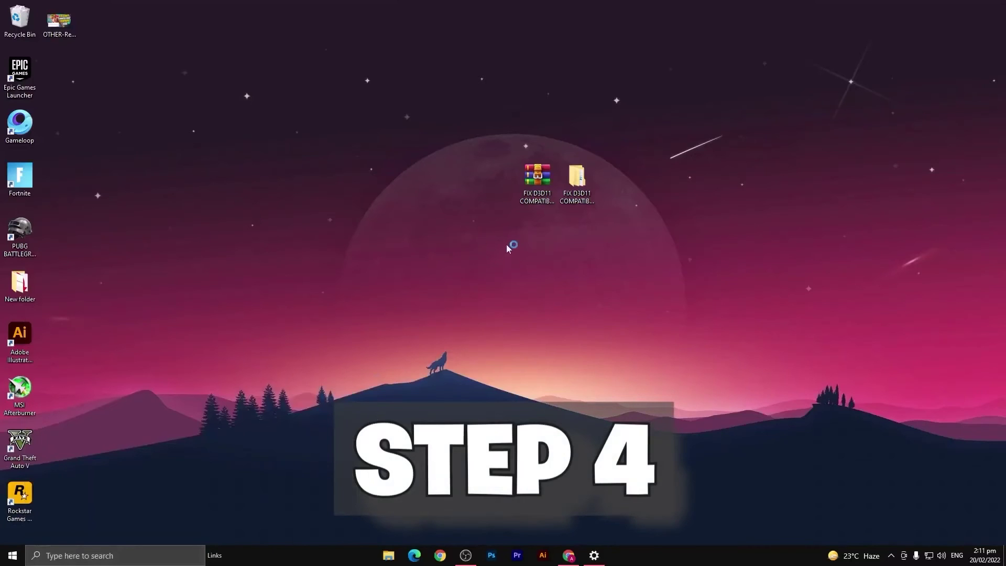
{"action": "left_click", "coordinate": [391, 196]}
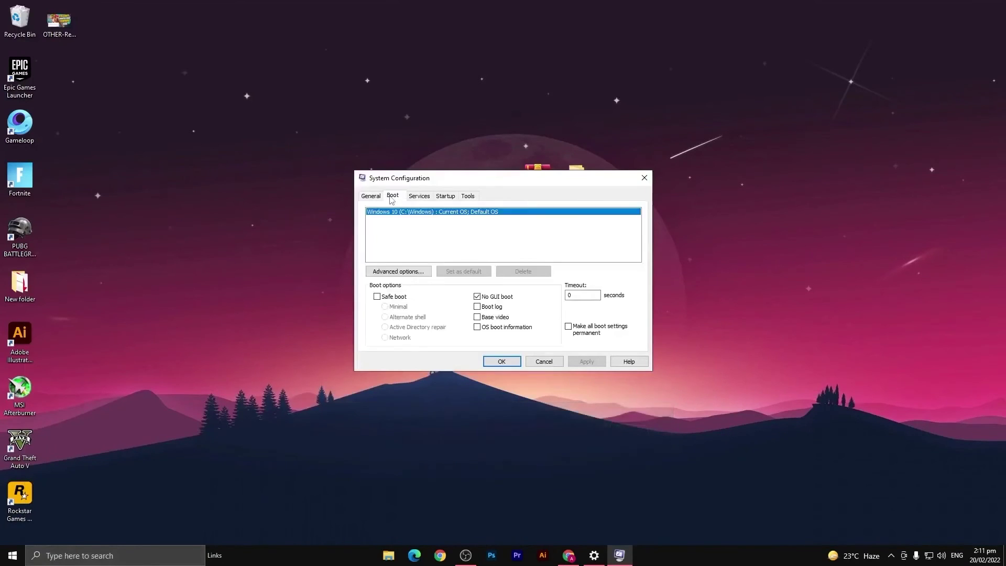
{"action": "left_click", "coordinate": [385, 271]}
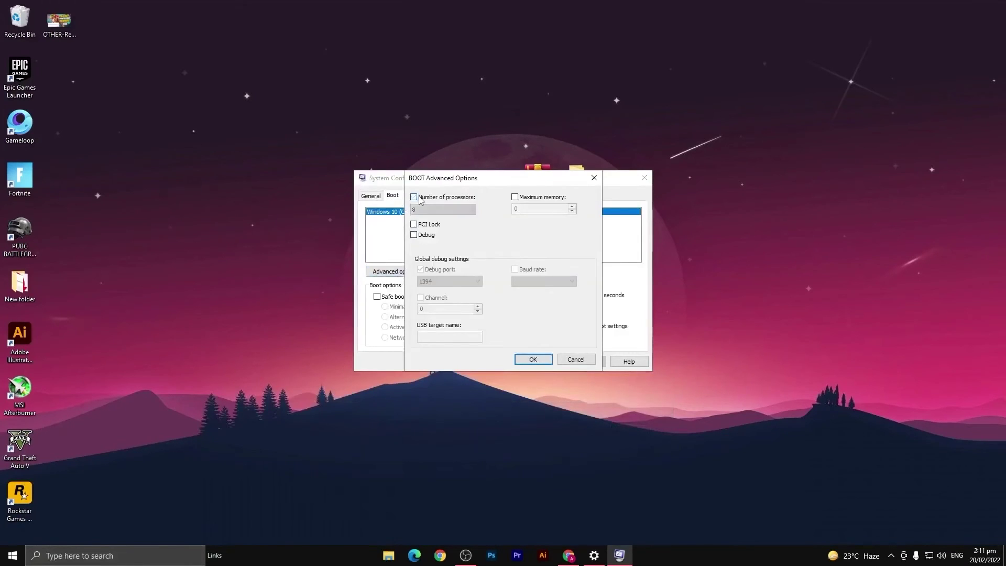
Enable the number of processors boot option with 8 processors, and apply and close System Configuration.
{"action": "left_click", "coordinate": [445, 210]}
{"action": "left_click", "coordinate": [431, 271]}
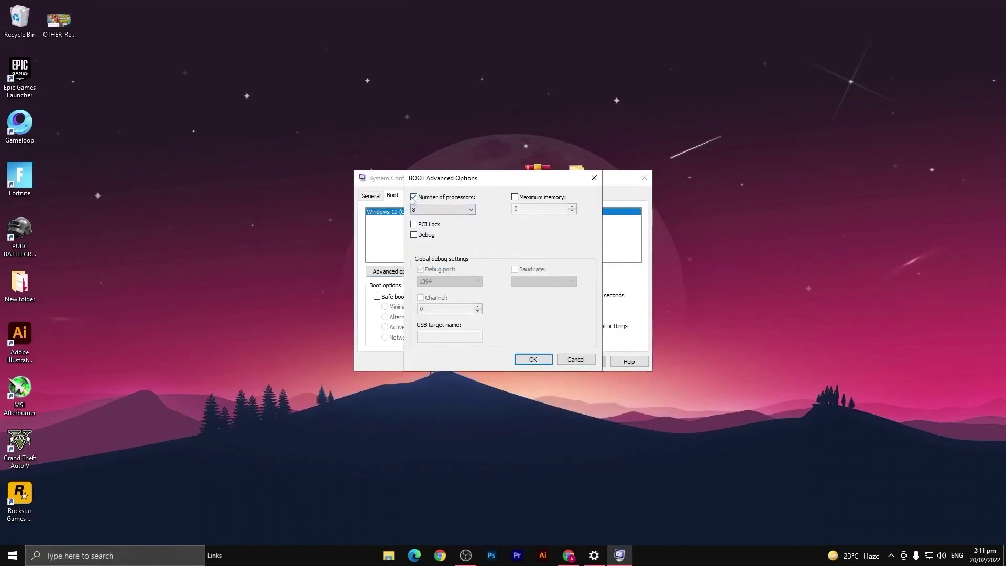
{"action": "left_click", "coordinate": [587, 361]}
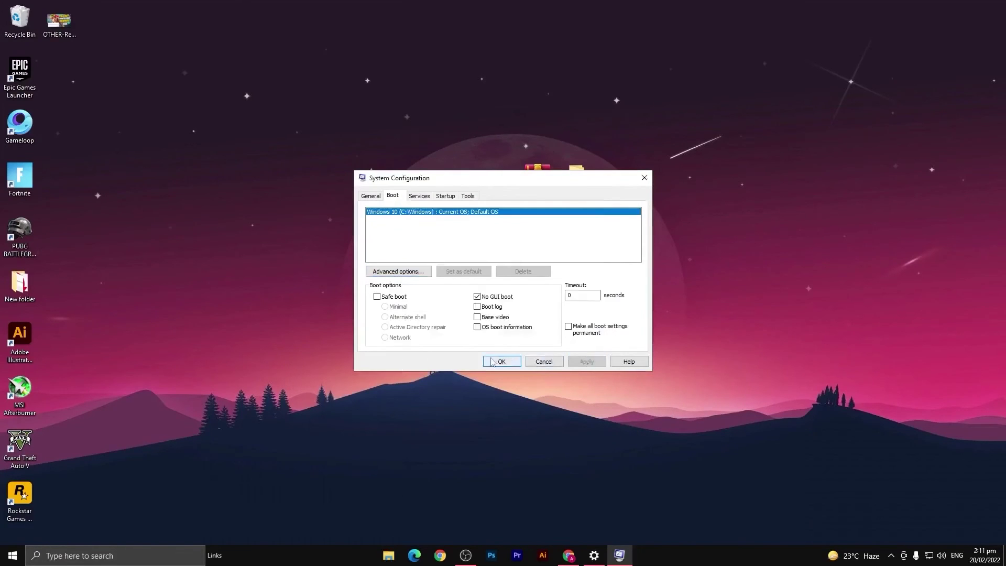
{"action": "left_click", "coordinate": [501, 361]}
{"action": "left_click", "coordinate": [552, 297]}
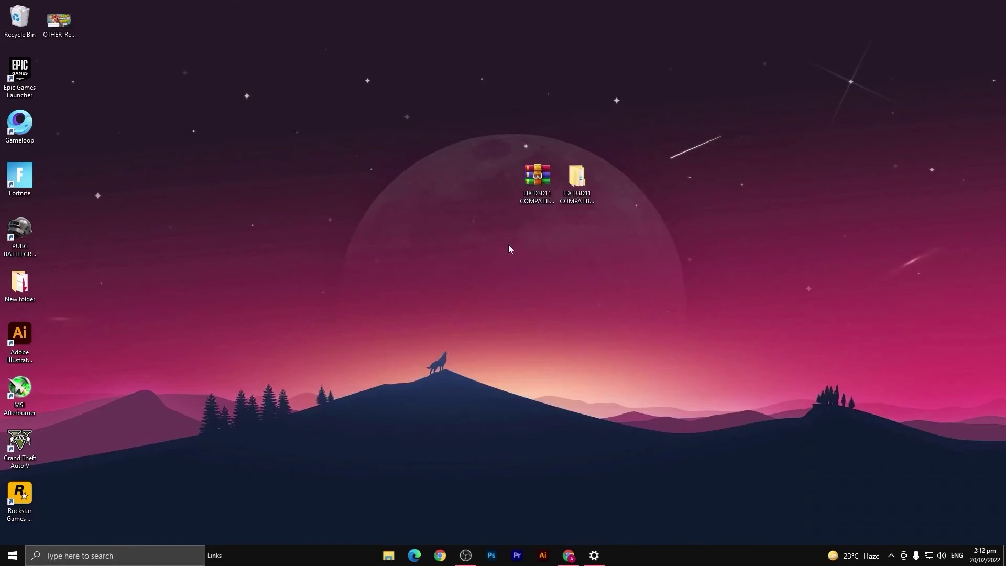
Search Windows for "DEVI" and open Device Manager.
{"action": "key", "text": "super+s"}
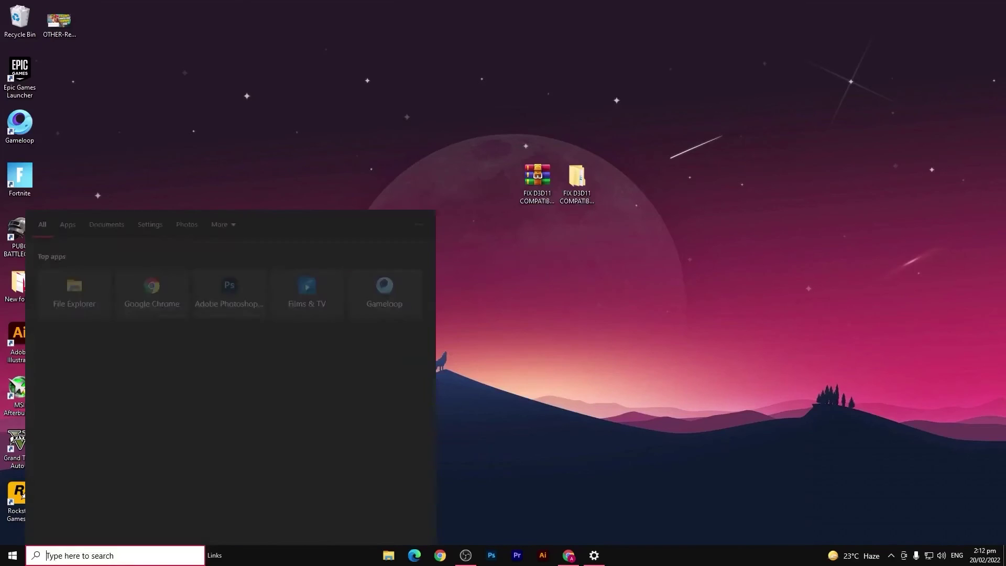
{"action": "type", "text": "DEVI"}
{"action": "key", "text": "Return"}
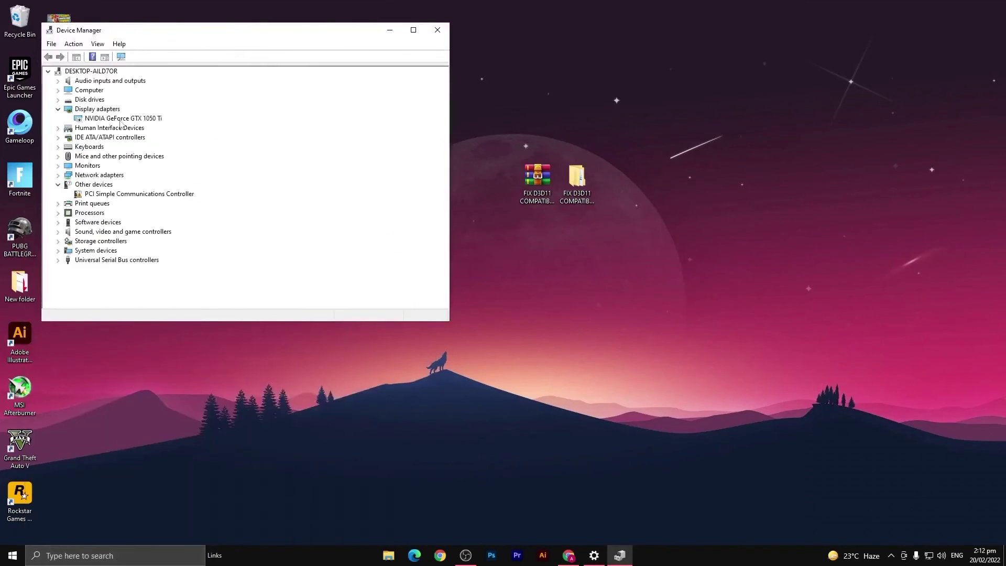
Update the NVIDIA GeForce GTX 1050 Ti display driver with an automatic driver search, and close Device Manager.
{"action": "right_click", "coordinate": [121, 118]}
{"action": "left_click", "coordinate": [156, 127]}
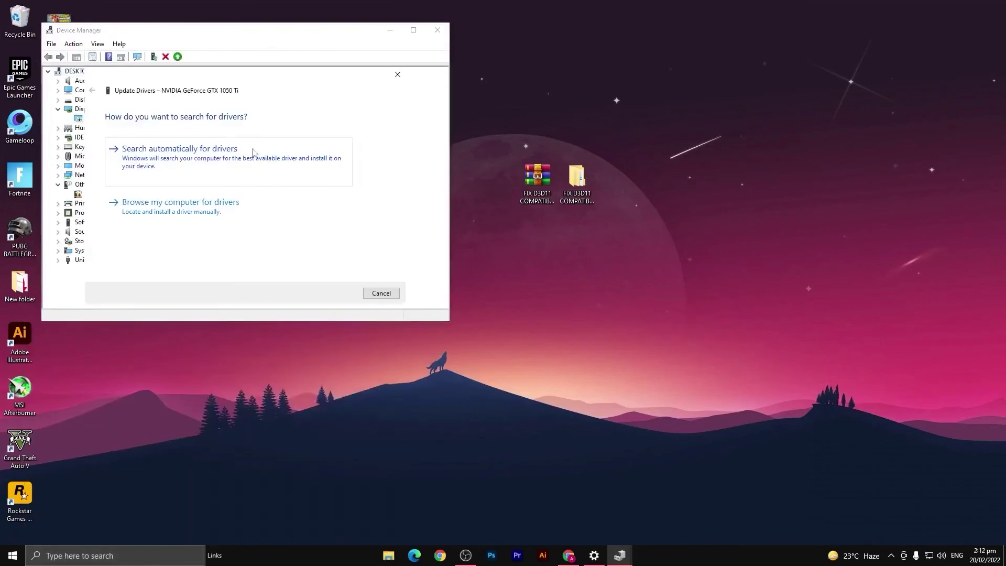
{"action": "left_click", "coordinate": [397, 74]}
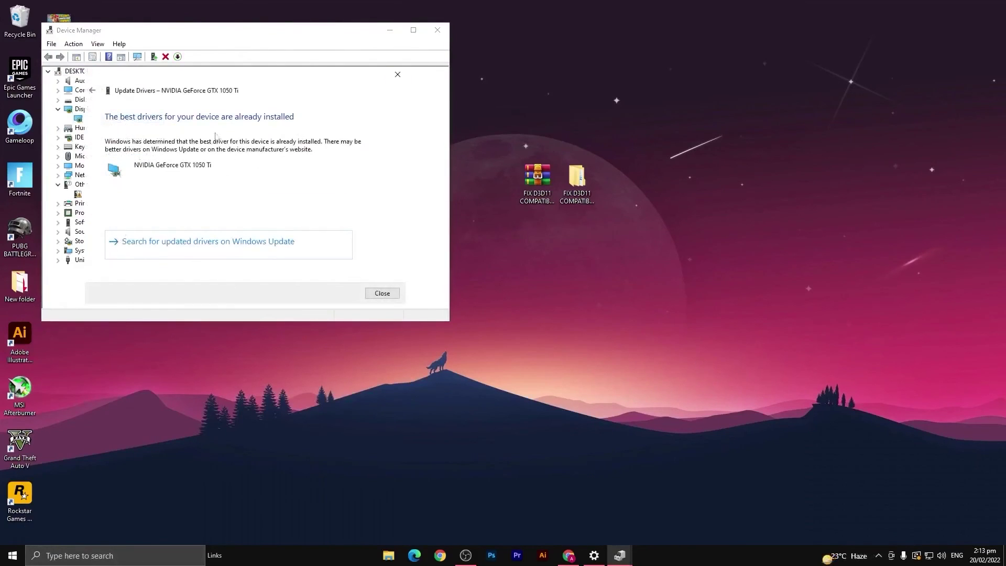
{"action": "left_click", "coordinate": [398, 74]}
{"action": "left_click", "coordinate": [437, 30]}
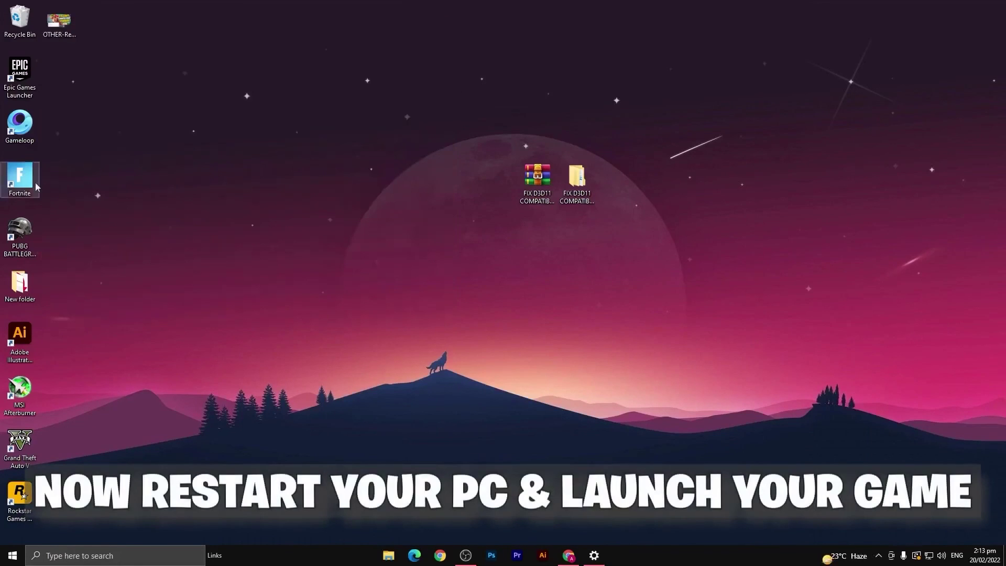
Launch Fortnite from its desktop shortcut.
{"action": "double_click", "coordinate": [32, 175]}
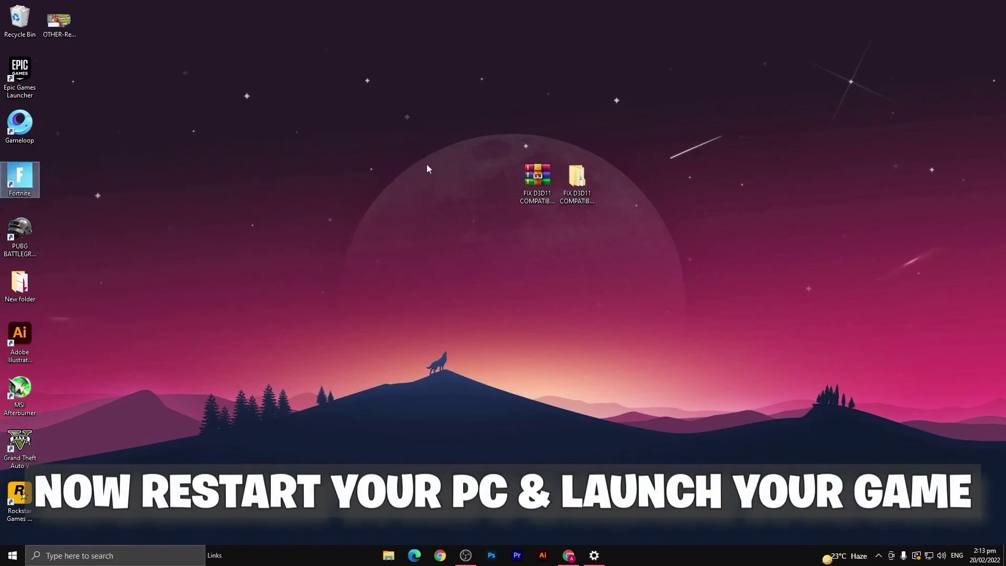